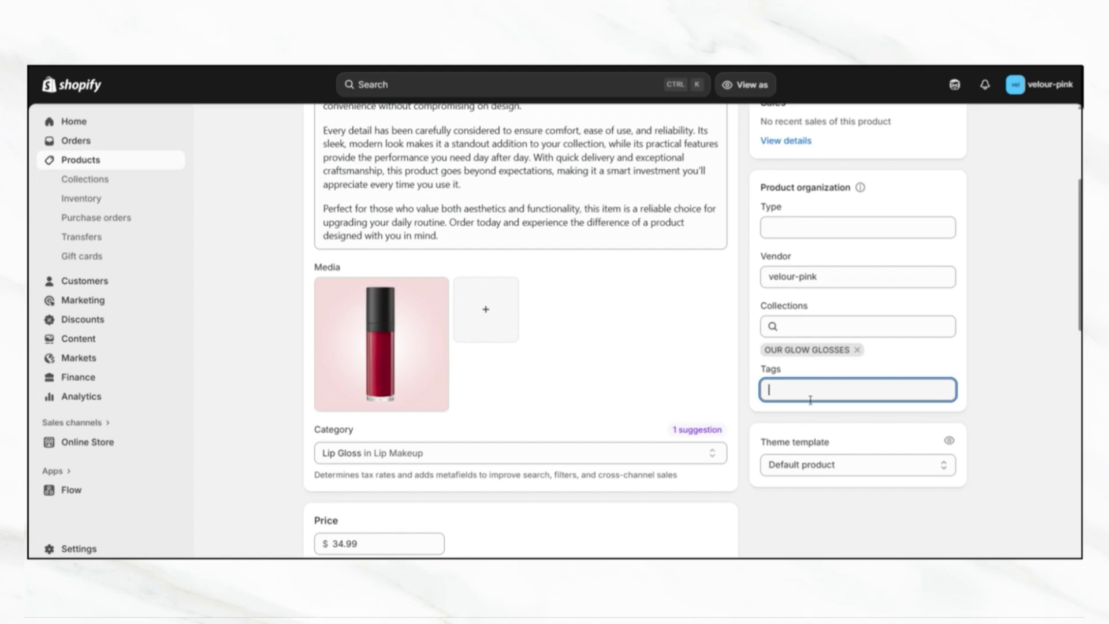
Add the tag "rosey red lip gloss" to the lip gloss product and save the product
right_click(811, 400)
left_click(837, 235)
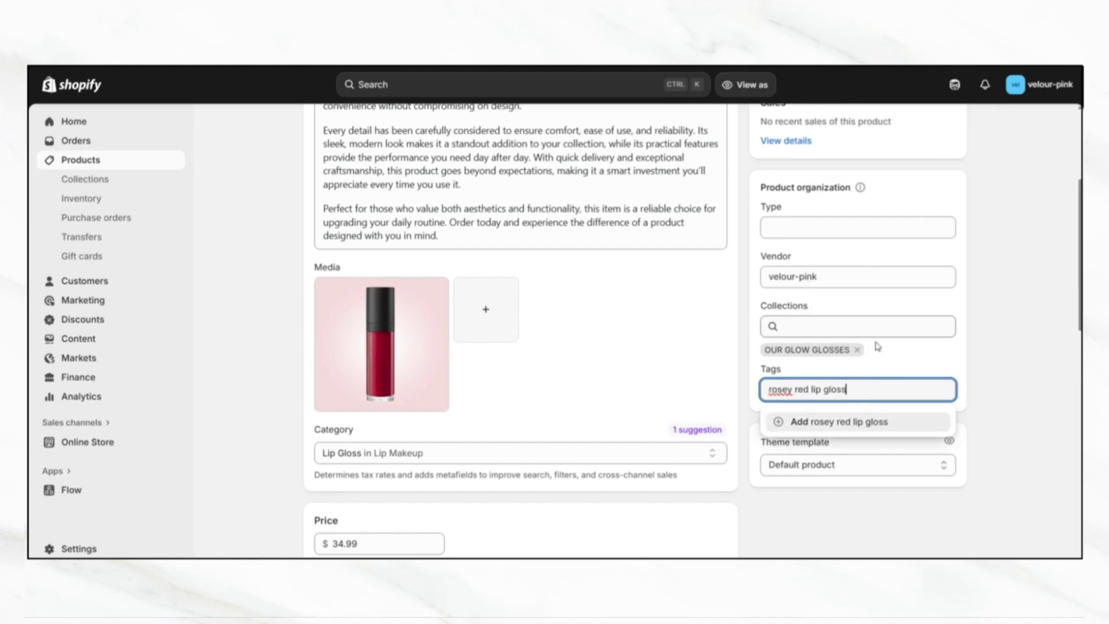
left_click(842, 423)
left_click(760, 88)
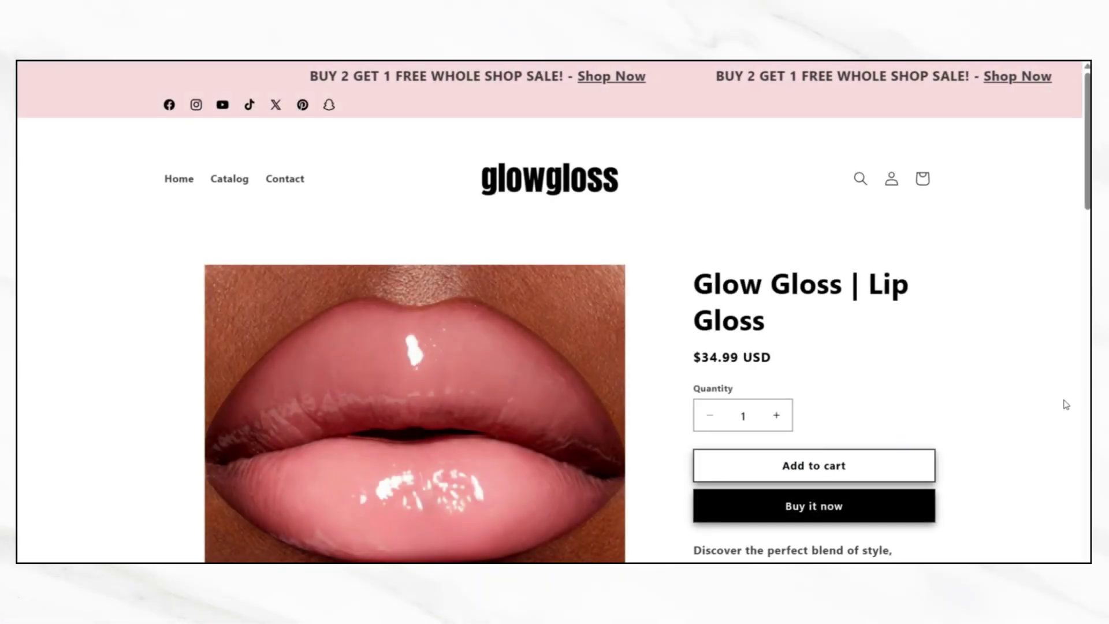
Review the storefront's Glow Gloss product page, including its description, Related Products and the pink featured product section
scroll(1066, 404, "down", 8)
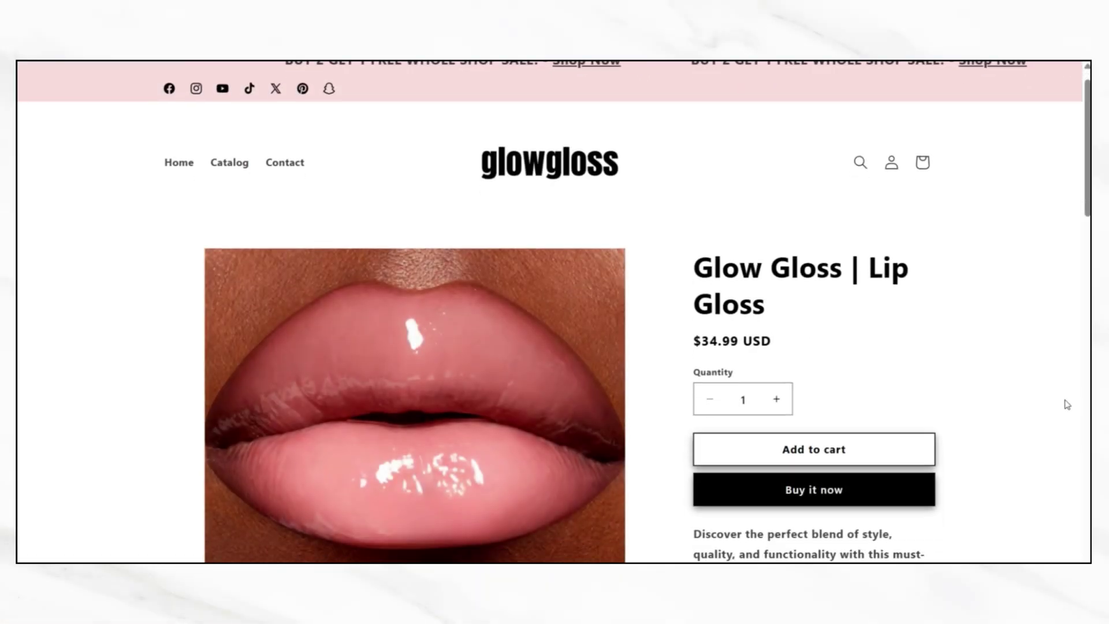
scroll(1066, 404, "down", 6)
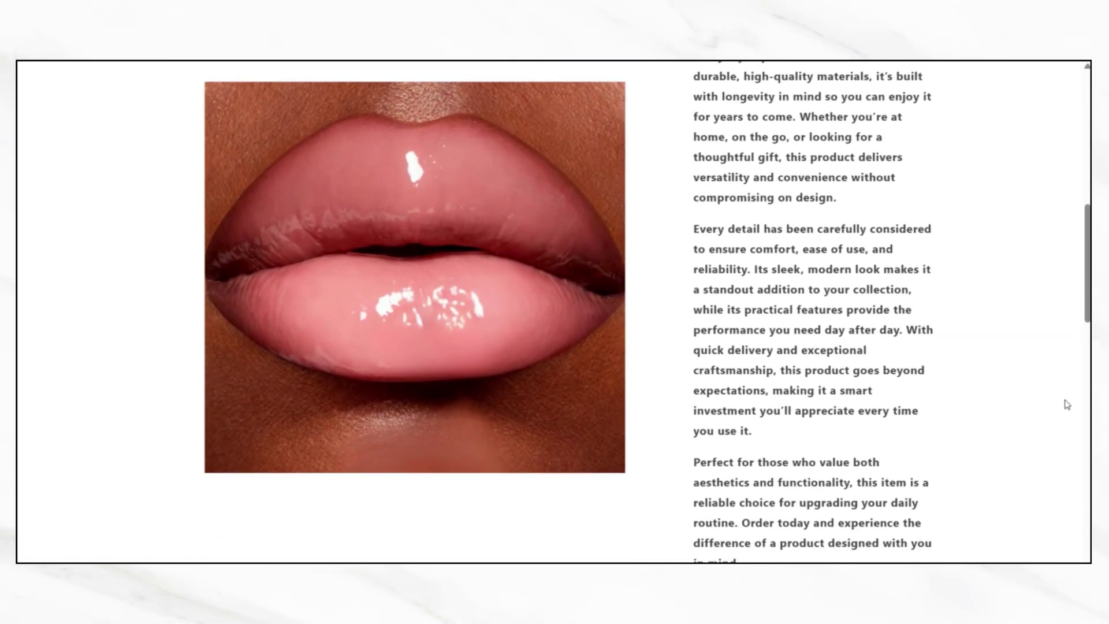
scroll(1066, 404, "up", 1)
scroll(1066, 405, "down", 1)
scroll(1067, 405, "down", 8)
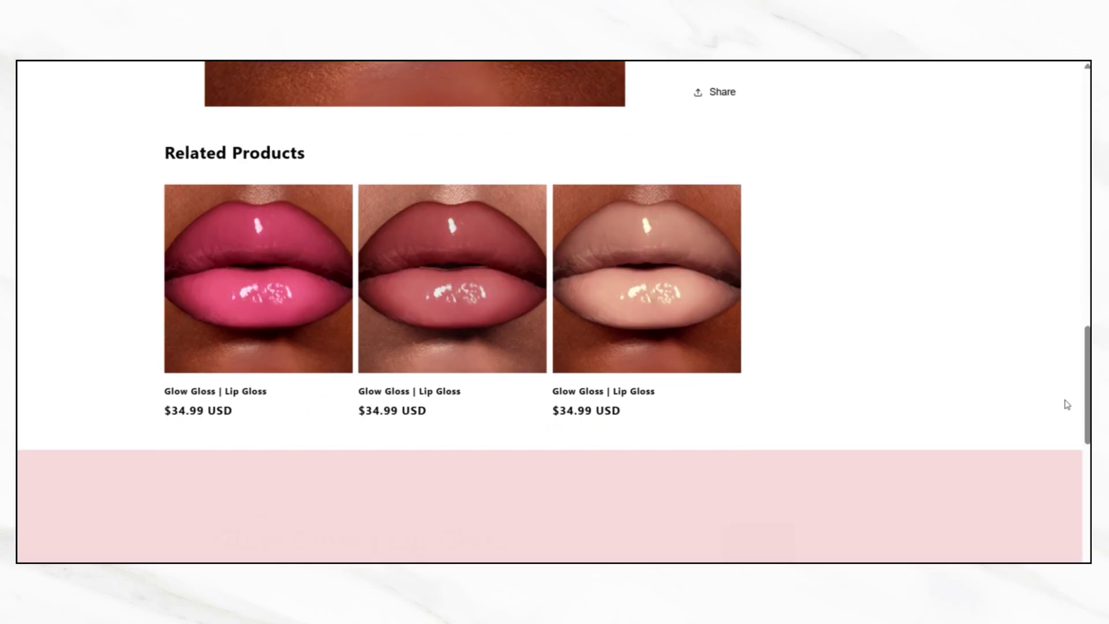
scroll(1067, 404, "down", 2)
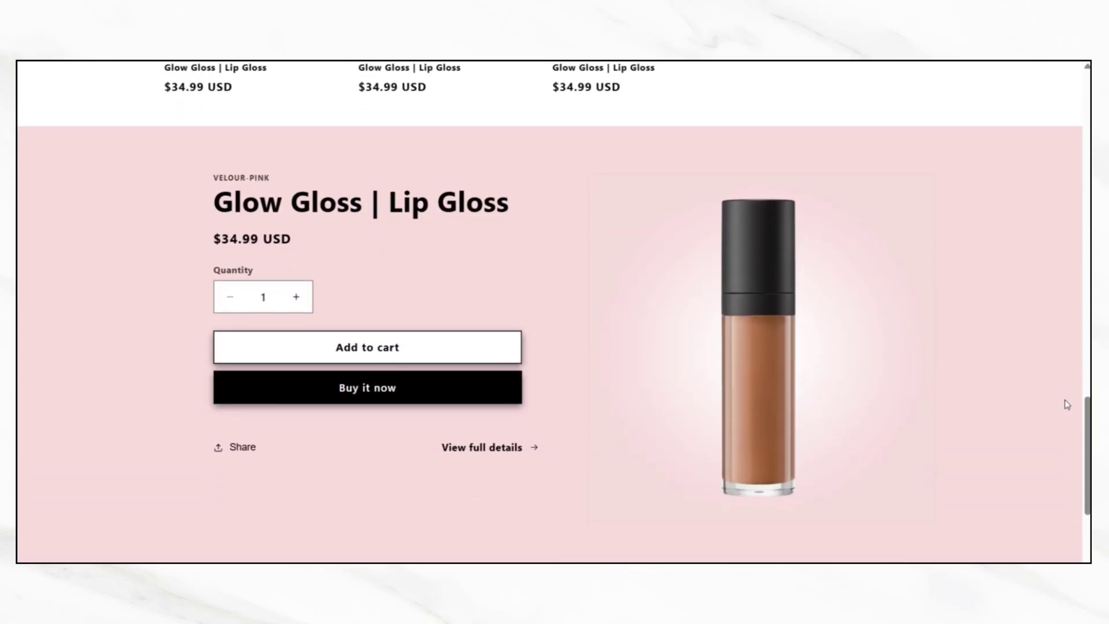
scroll(1067, 404, "down", 1)
scroll(1067, 404, "up", 2)
scroll(1067, 405, "up", 1)
scroll(1067, 405, "down", 3)
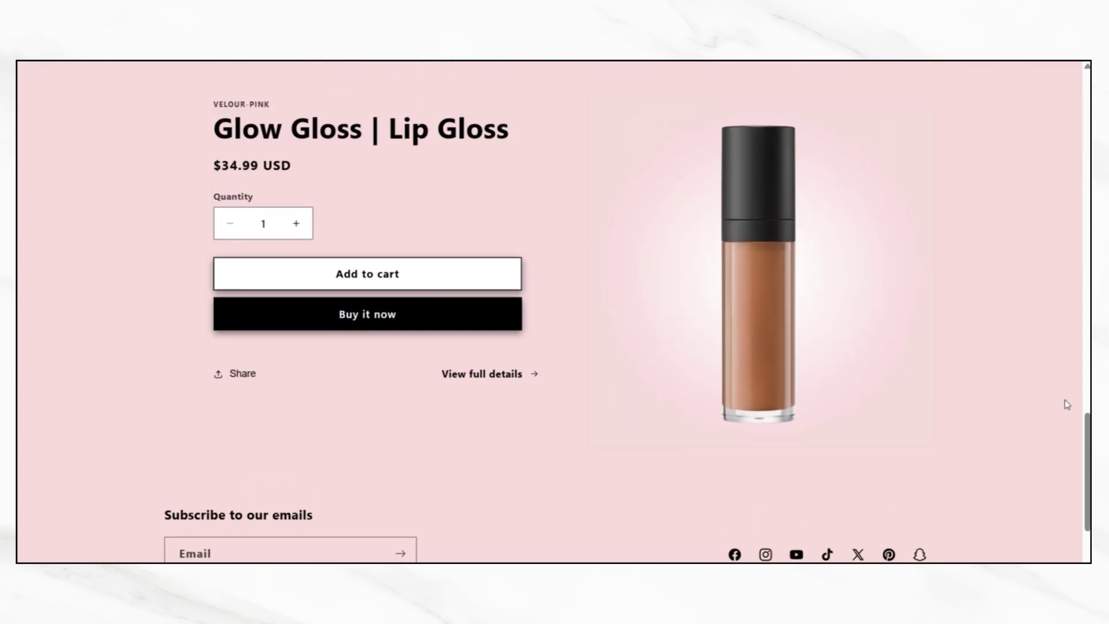
scroll(1067, 404, "up", 1)
scroll(1067, 405, "up", 1)
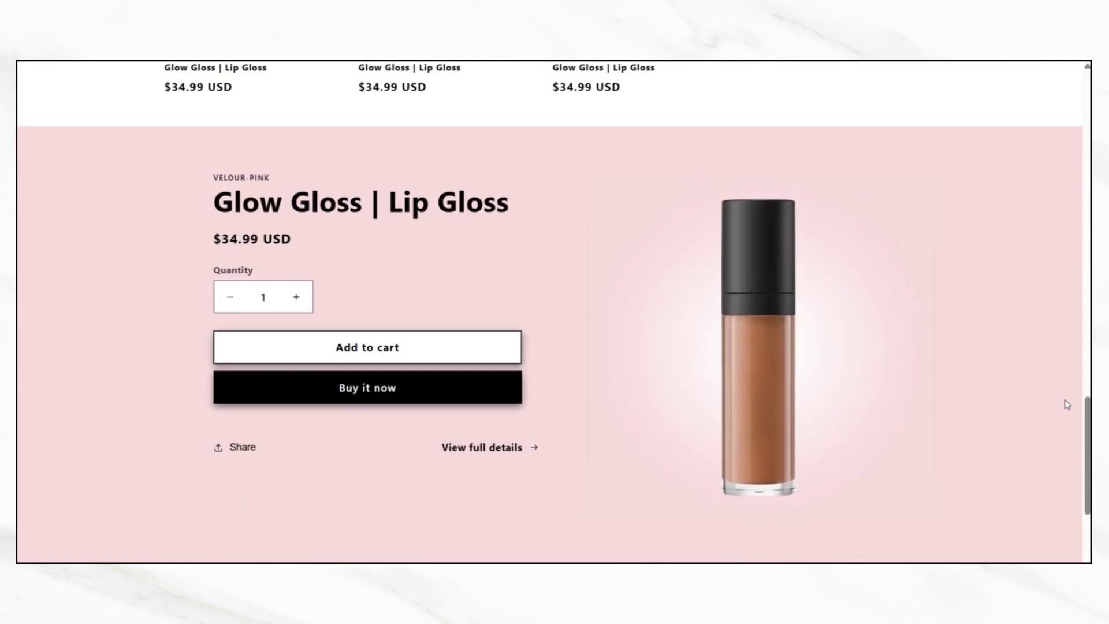
scroll(1067, 404, "up", 4)
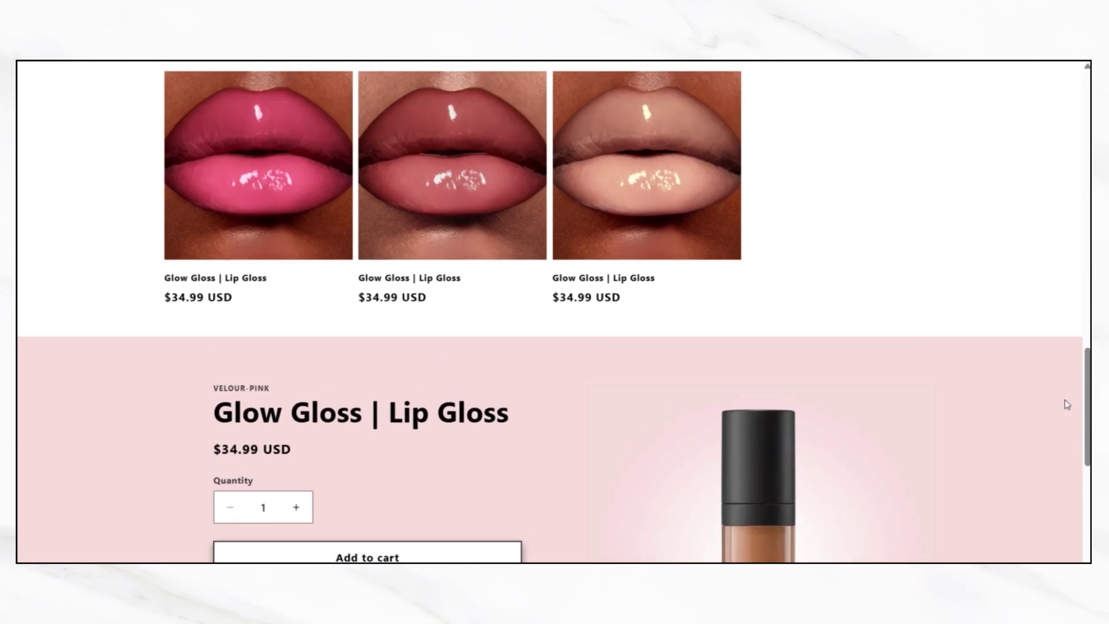
scroll(1067, 404, "up", 15)
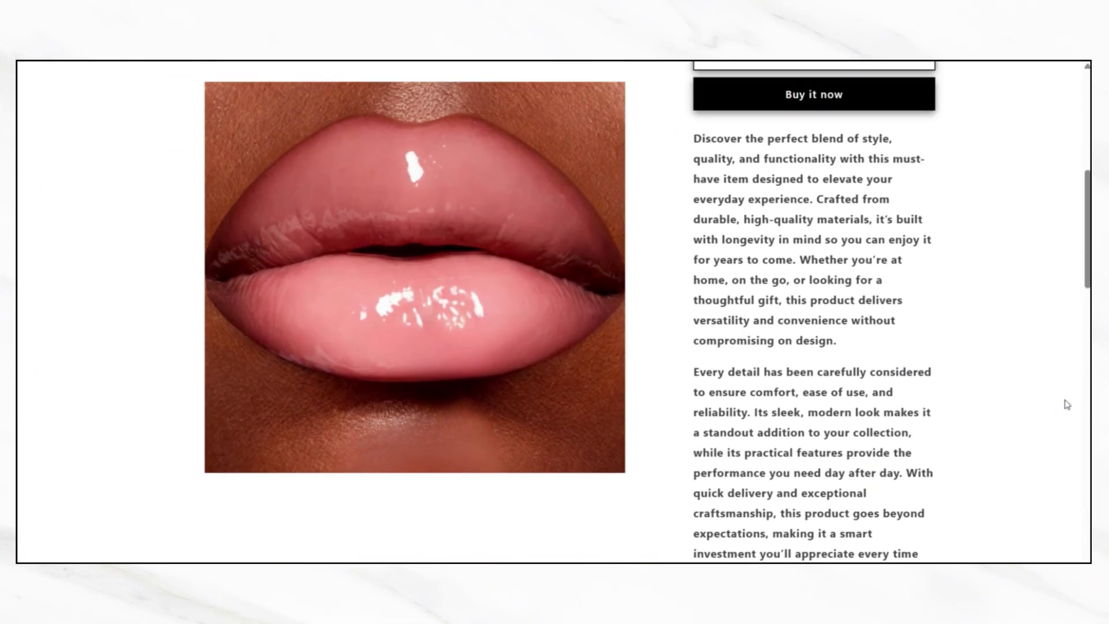
scroll(1067, 405, "up", 5)
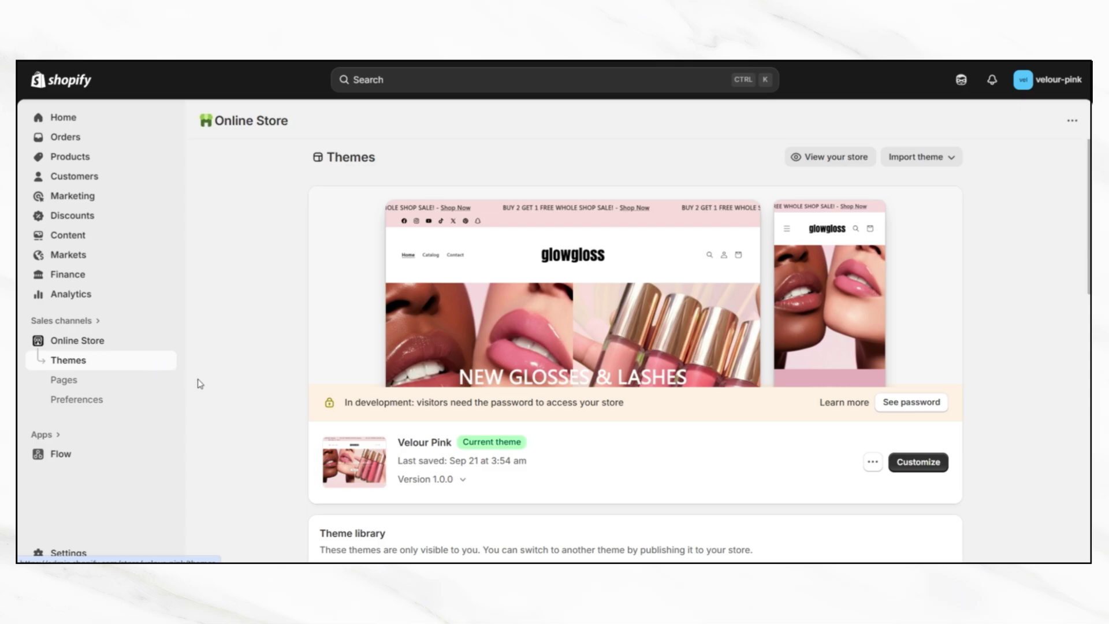
Open the Velour Pink theme for customization and expand the home page preview to full width
left_click(930, 464)
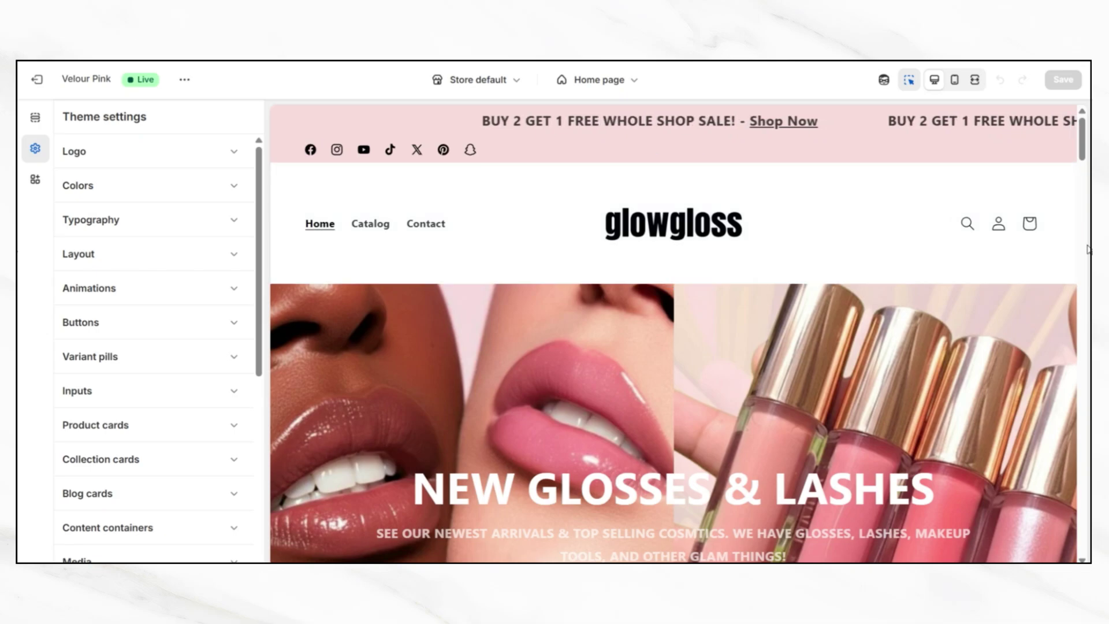
left_click(975, 80)
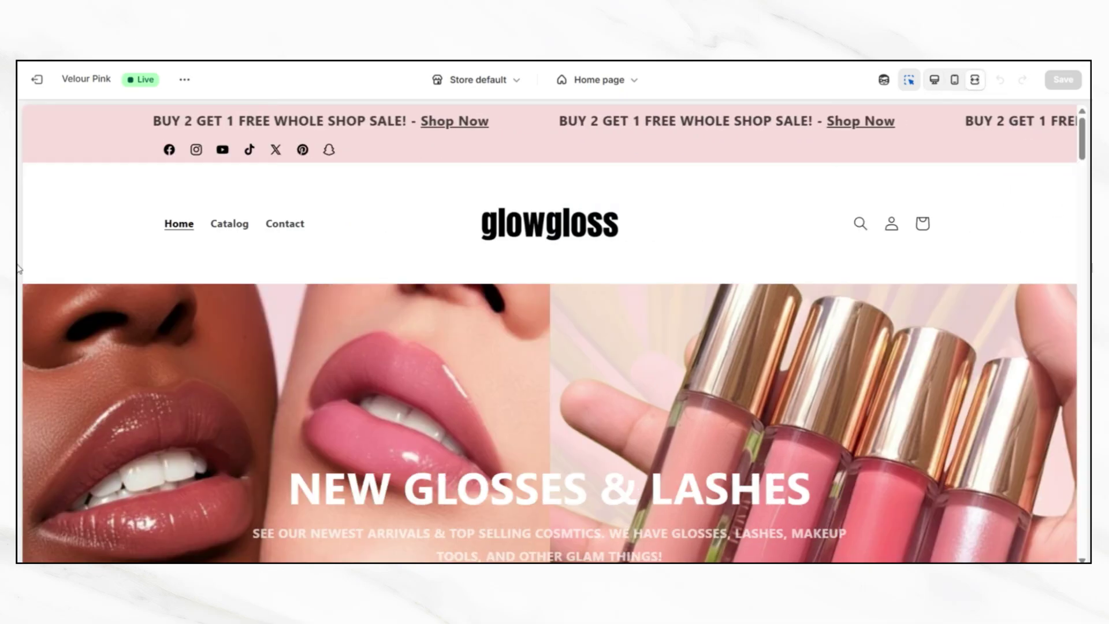
scroll(1085, 277, "down", 3)
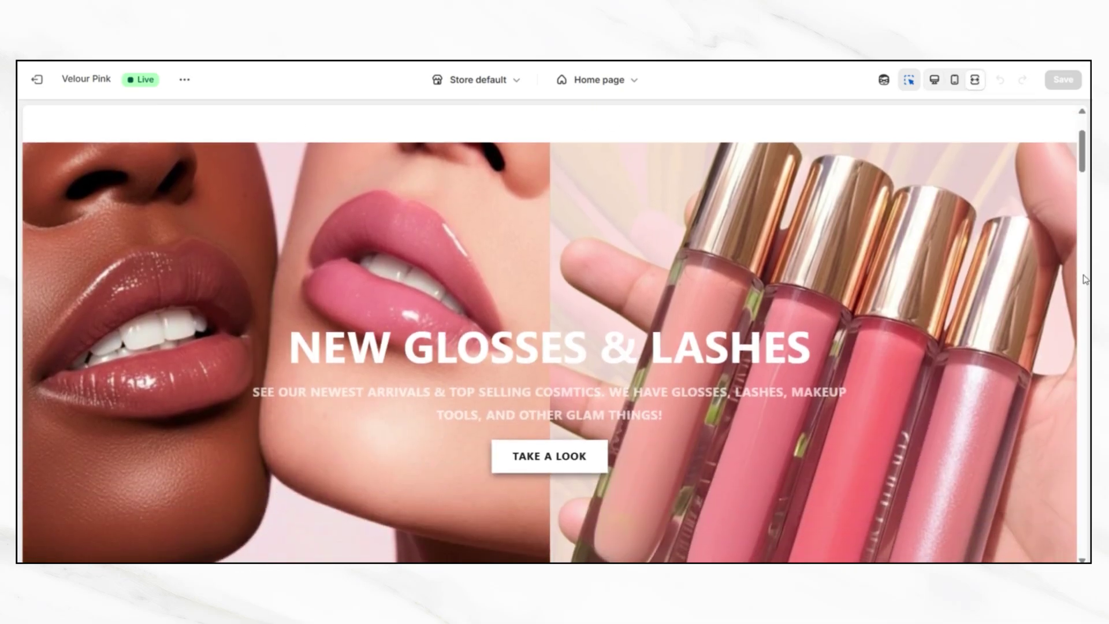
scroll(1084, 279, "down", 2)
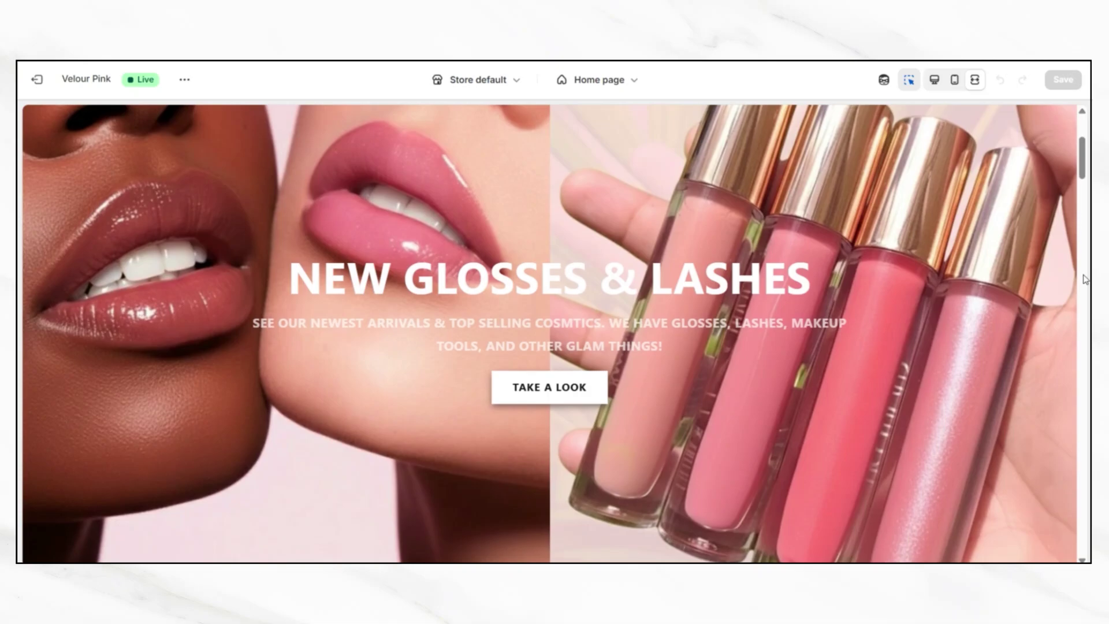
scroll(1085, 279, "up", 5)
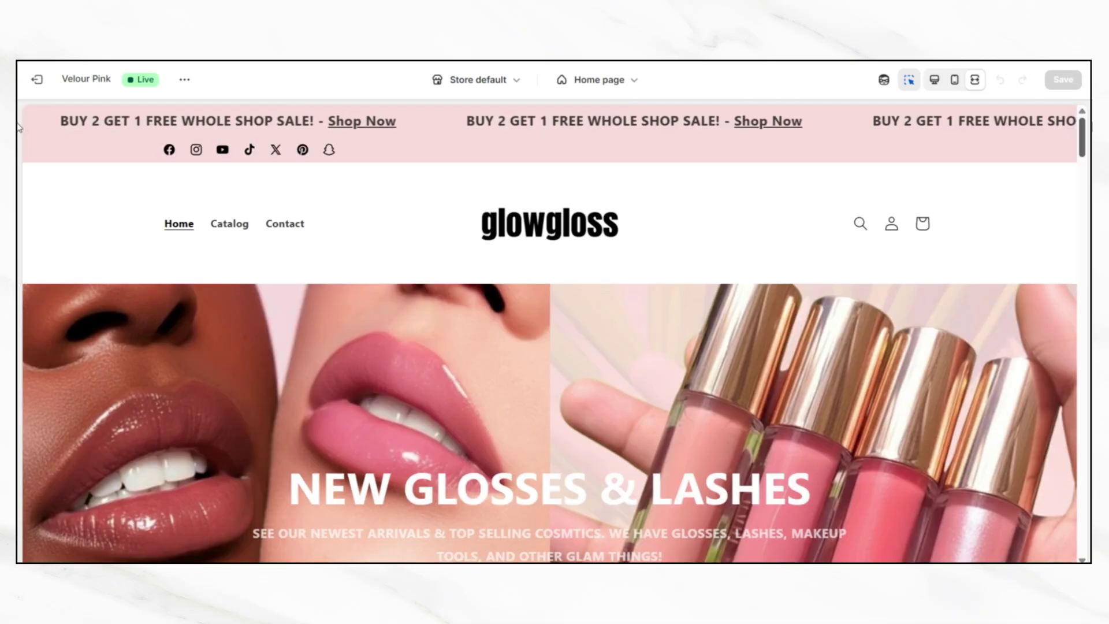
Go to the store's catalog in the preview and open the first Glow Gloss lip gloss product page
left_click(241, 228)
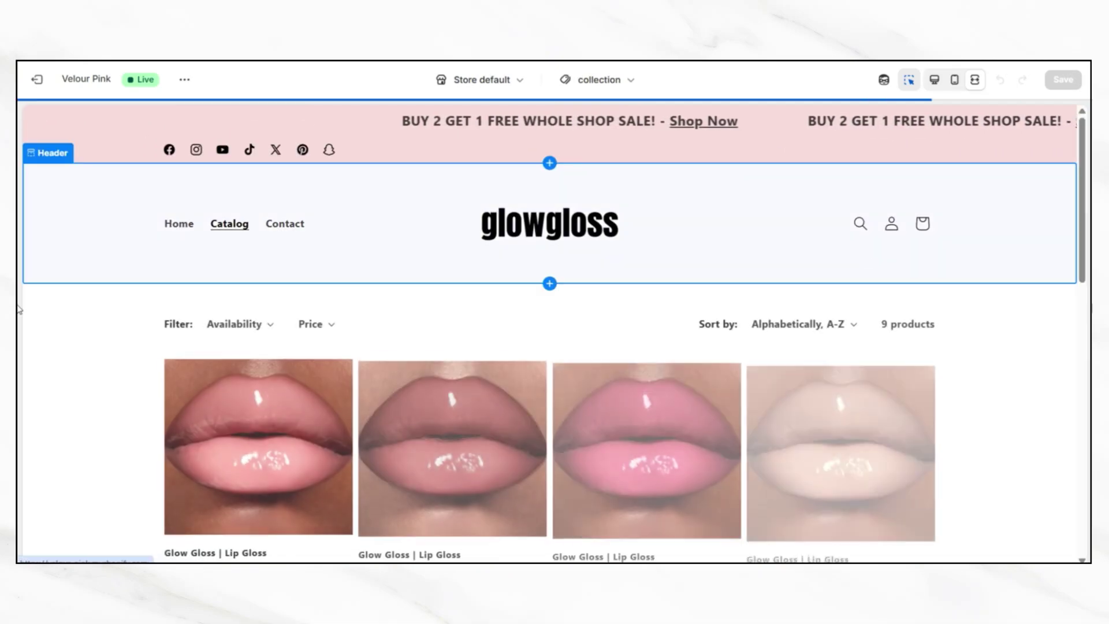
scroll(1087, 327, "down", 5)
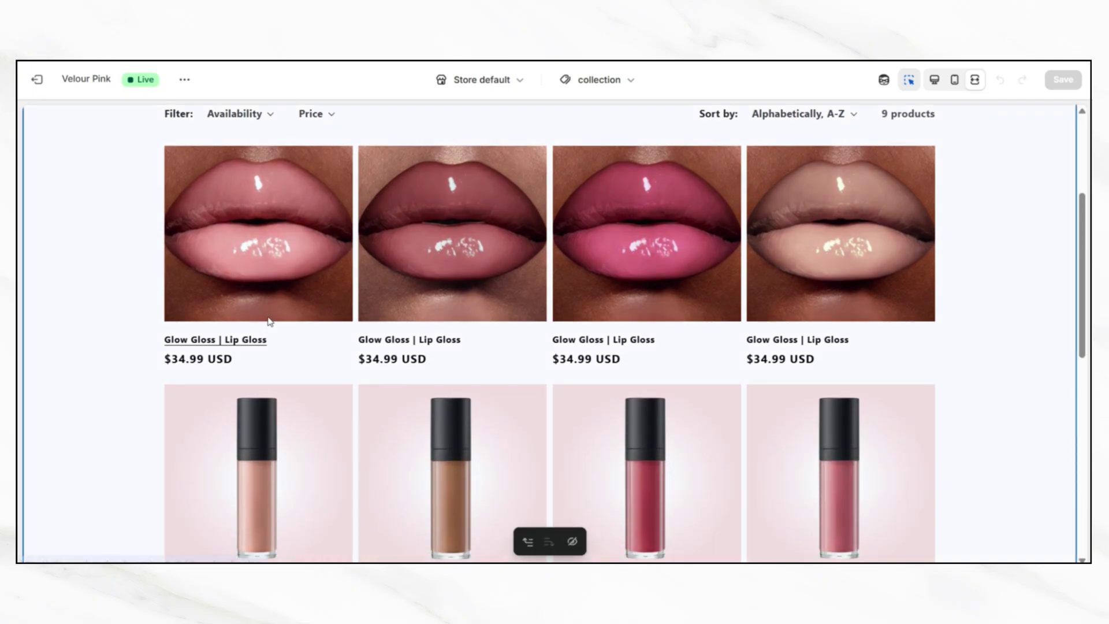
left_click(269, 319)
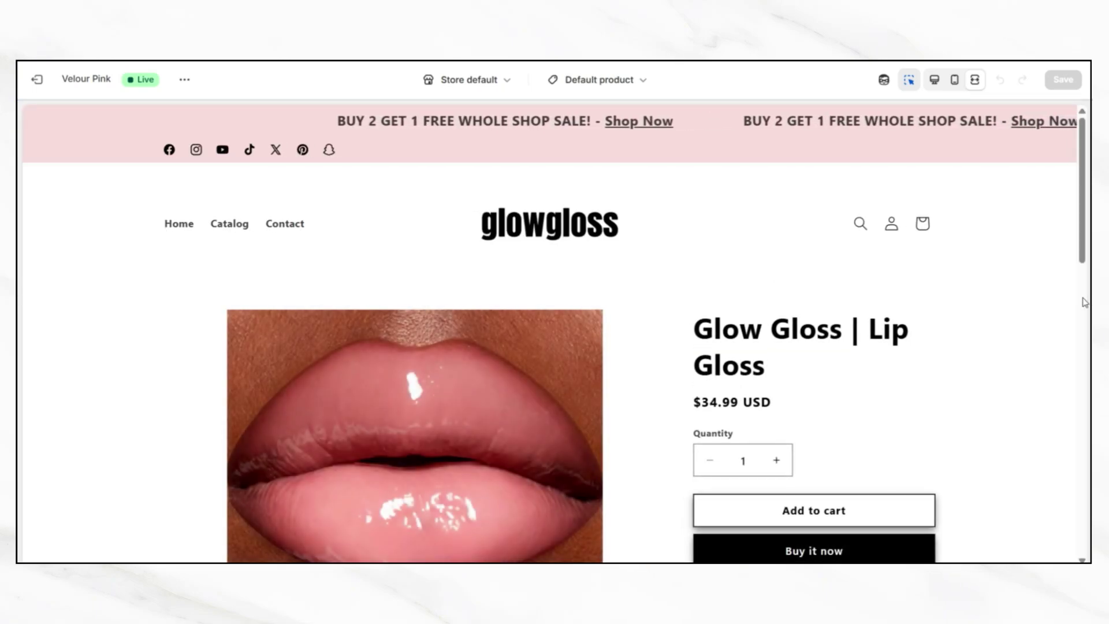
Add a Featured product section to the default product template, between the related products and the footer
scroll(1085, 303, "down", 12)
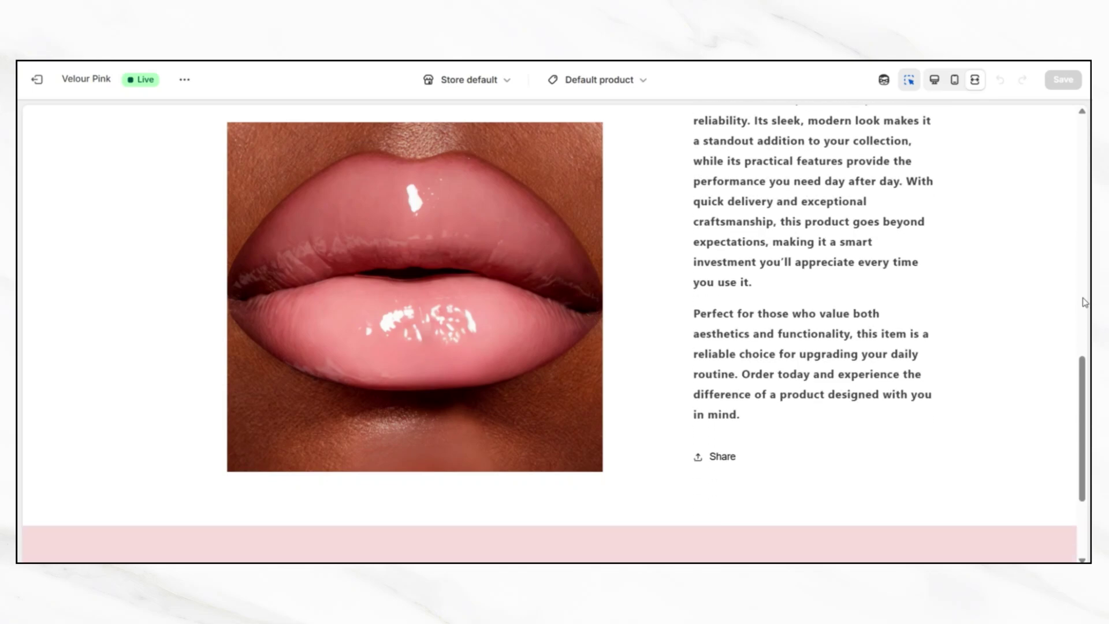
scroll(1085, 303, "down", 7)
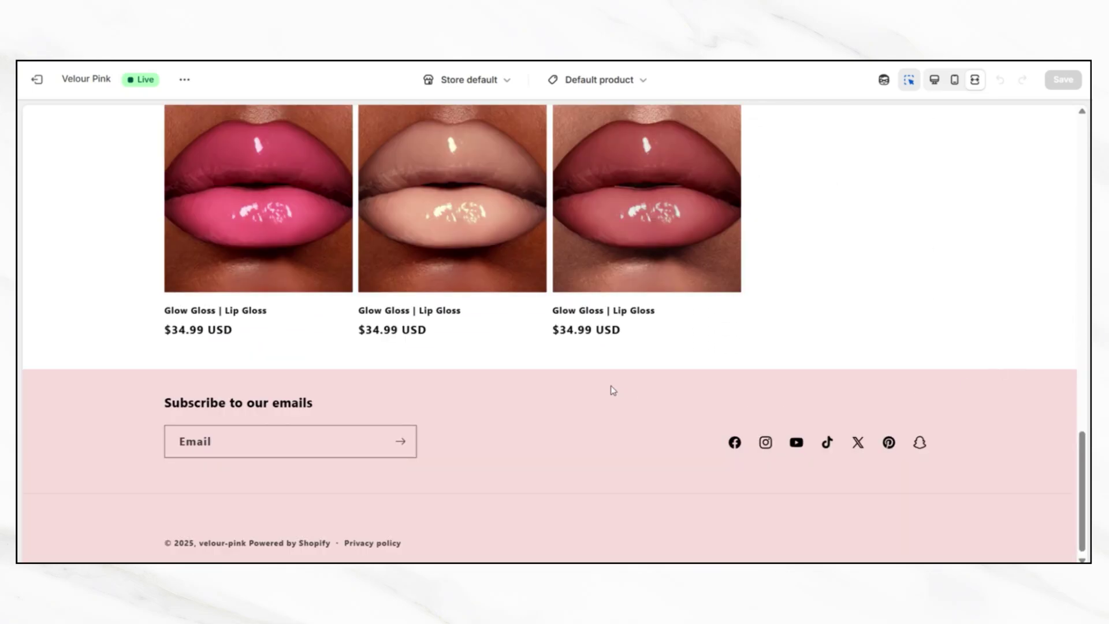
mouse_move(551, 373)
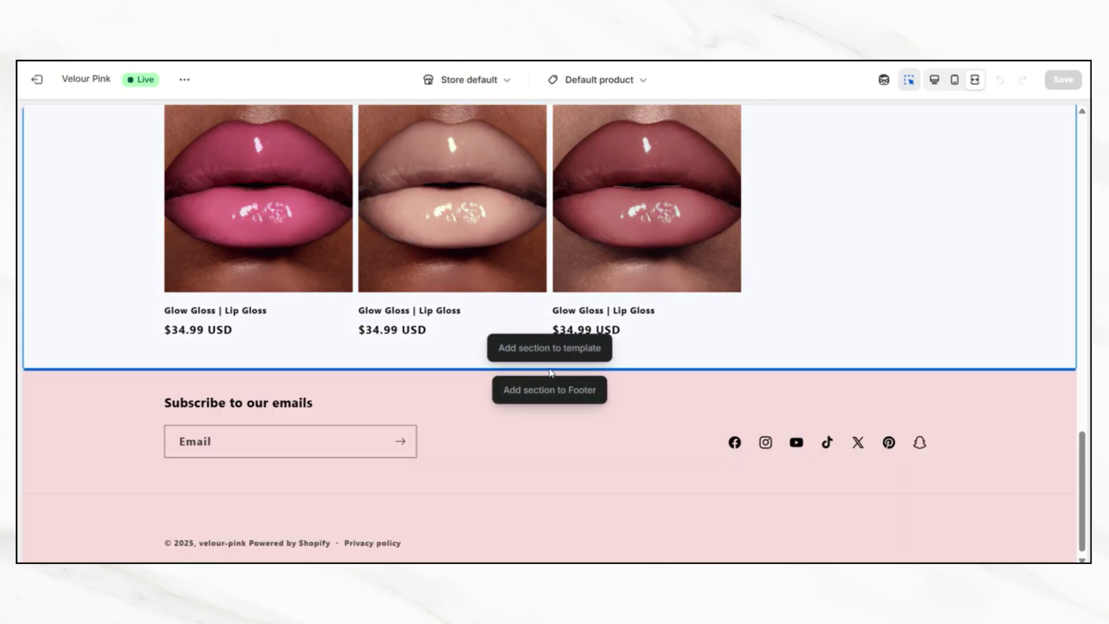
left_click(552, 354)
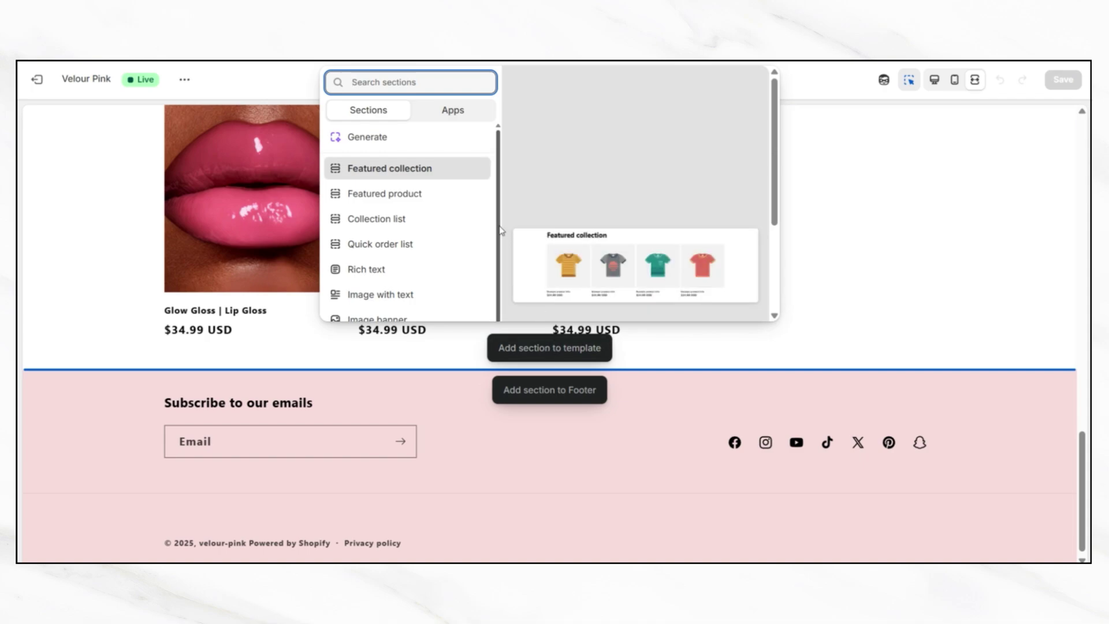
mouse_move(500, 232)
left_mouse_down()
mouse_move(501, 264)
mouse_move(488, 218)
left_mouse_up()
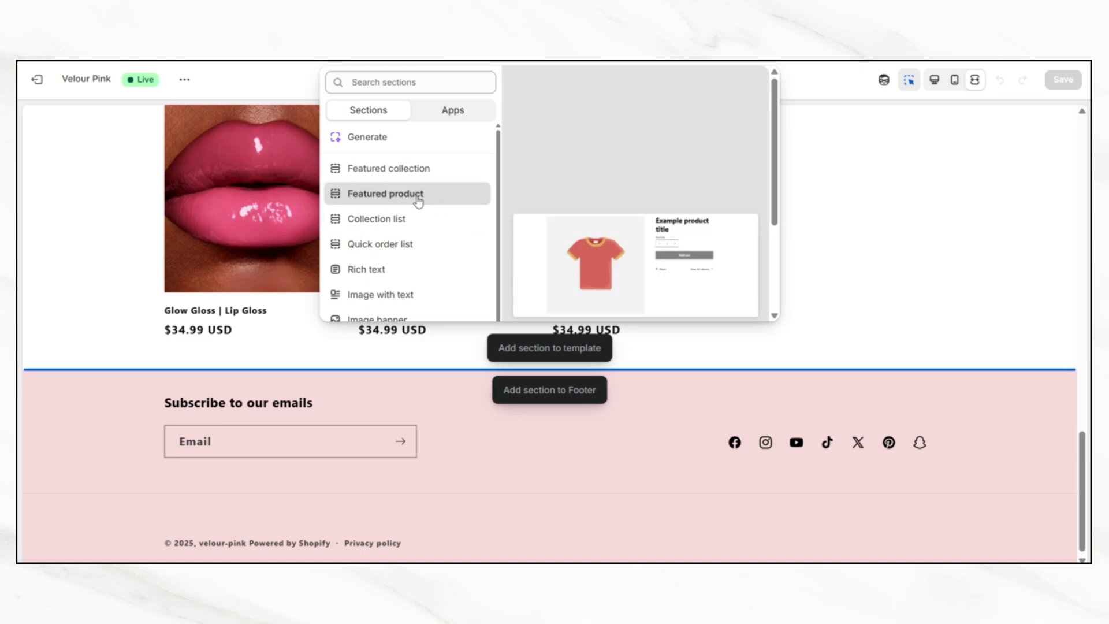
left_click(418, 197)
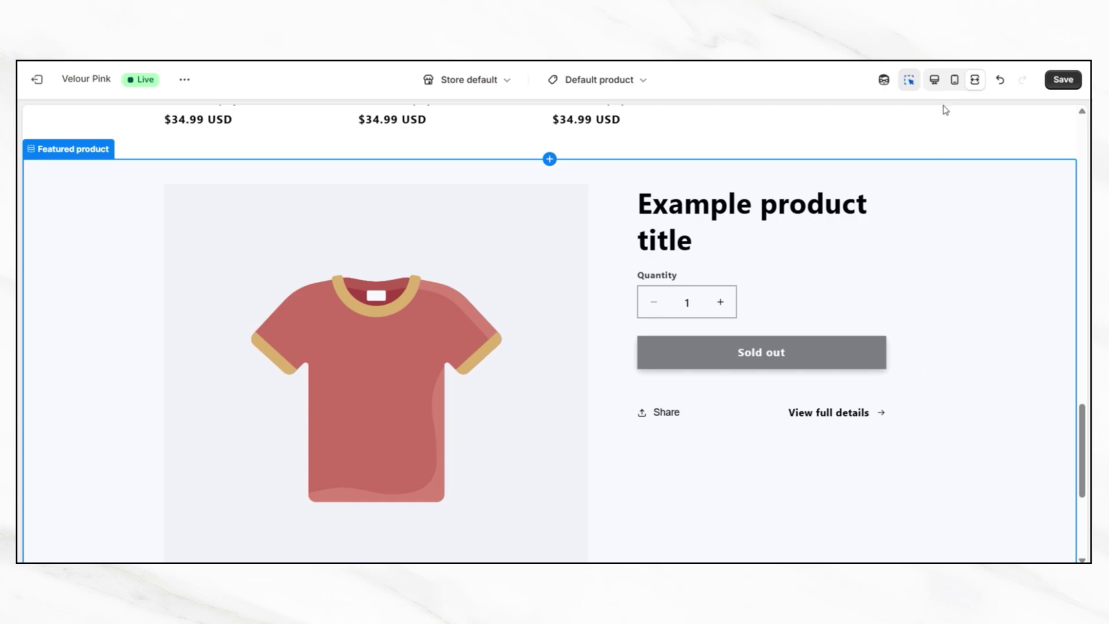
Return to the desktop preview and assign the brown Glow Gloss tube as the Featured product section's product
left_click(934, 80)
left_click(1022, 279)
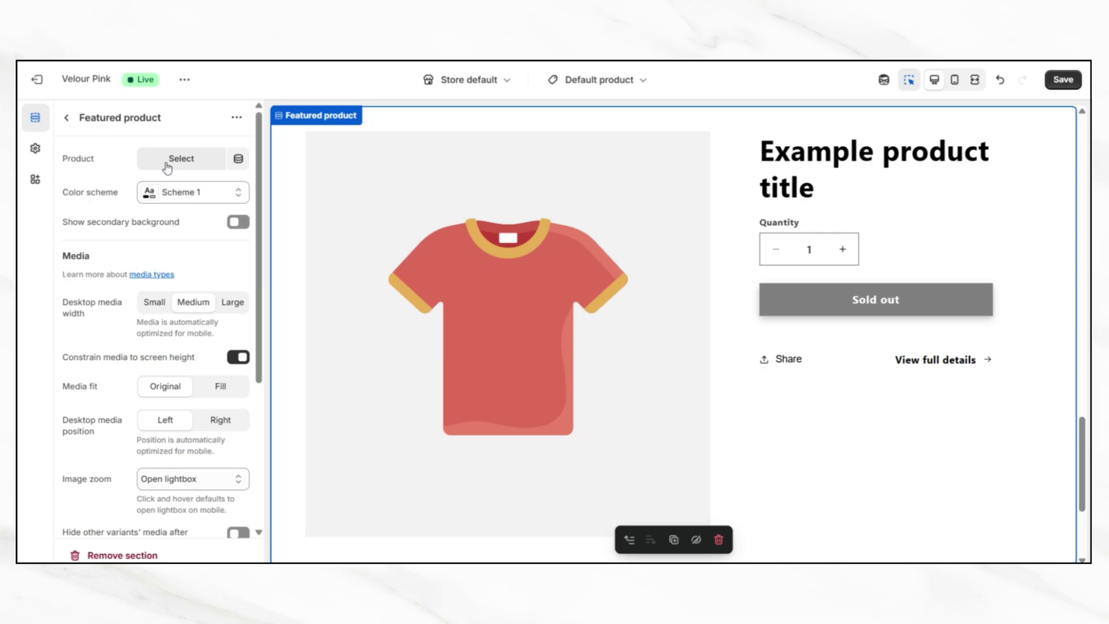
left_click(170, 166)
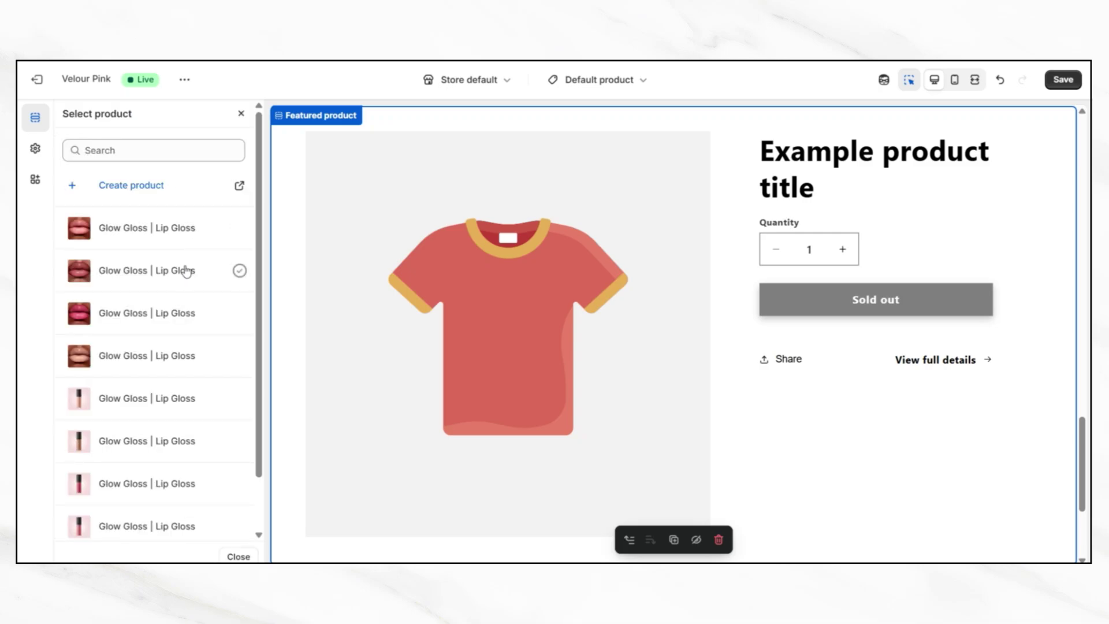
scroll(173, 352, "down", 2)
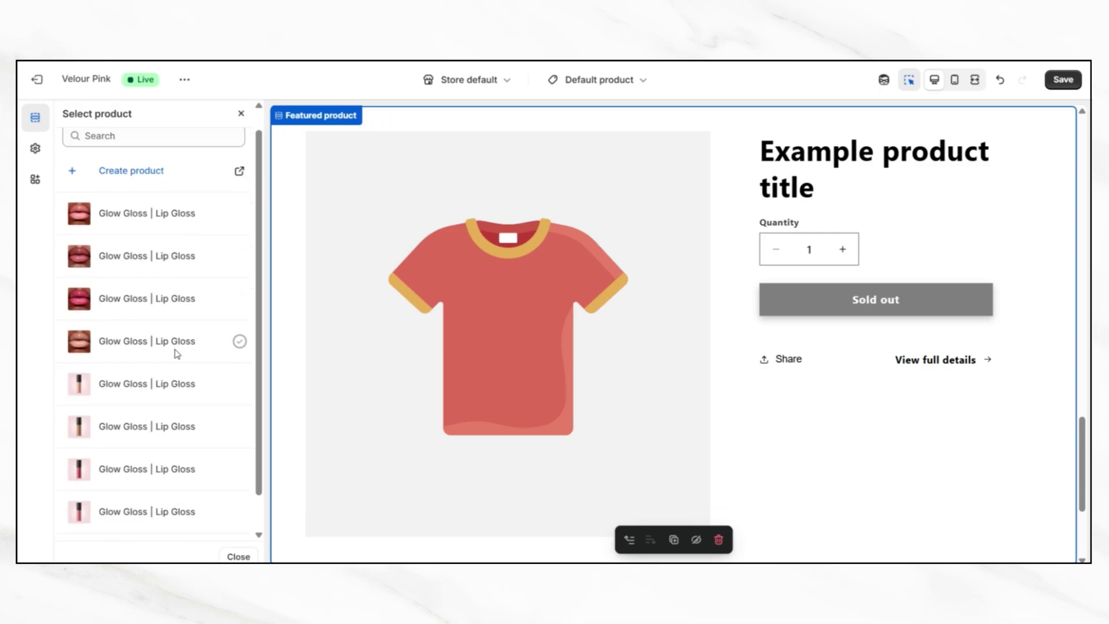
left_click(174, 465)
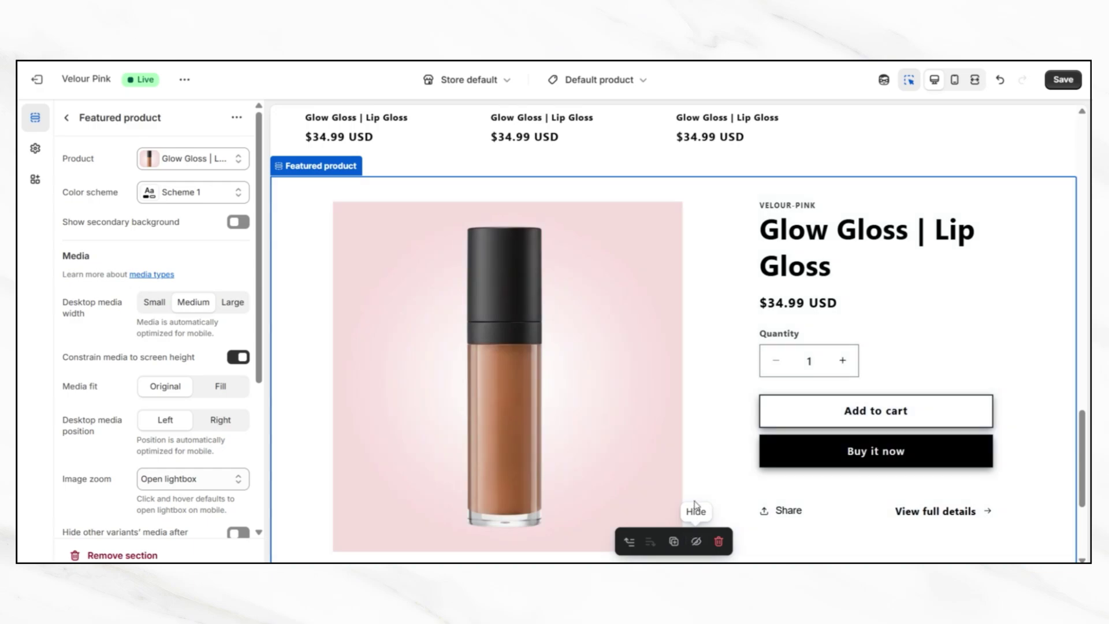
Set the Featured product section's desktop media width to Small and its desktop media position to Right
scroll(267, 276, "down", 1)
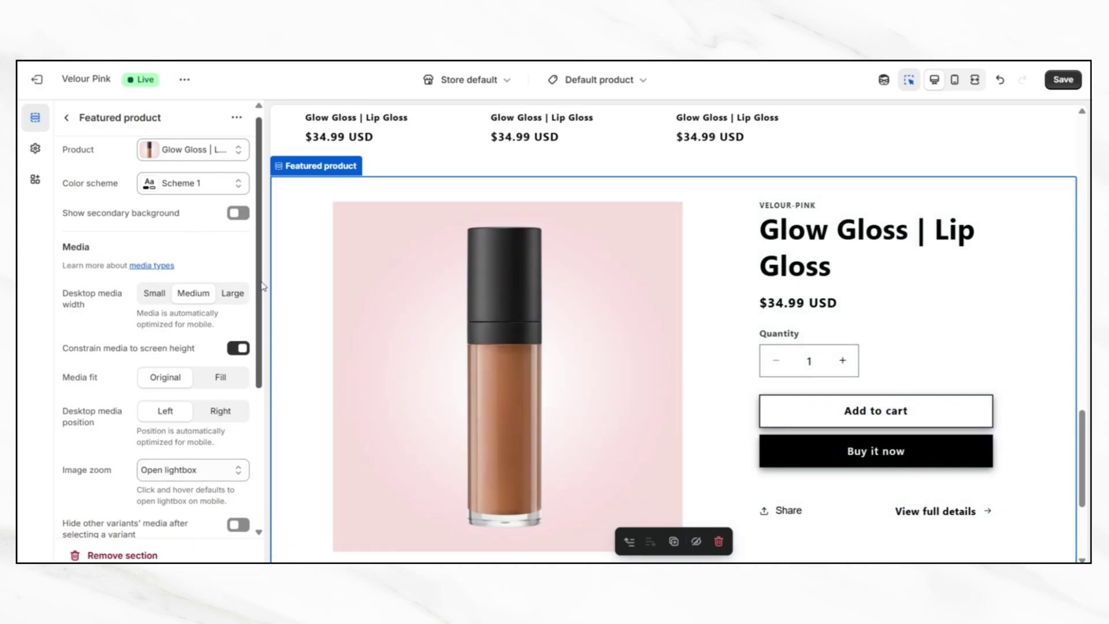
left_click(166, 293)
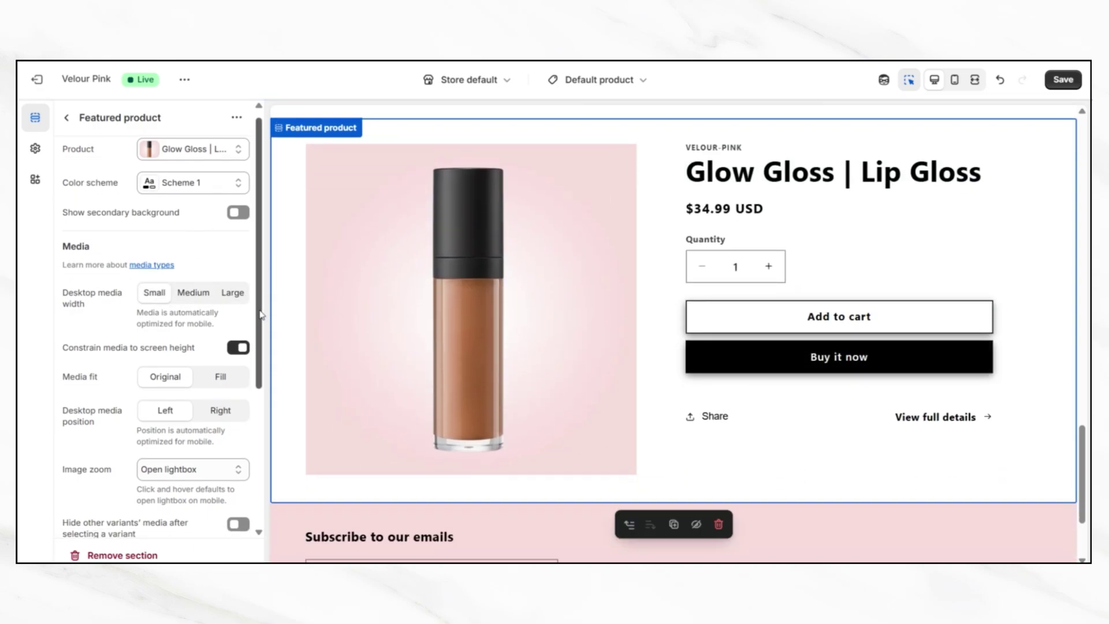
scroll(255, 330, "down", 1)
left_click(220, 384)
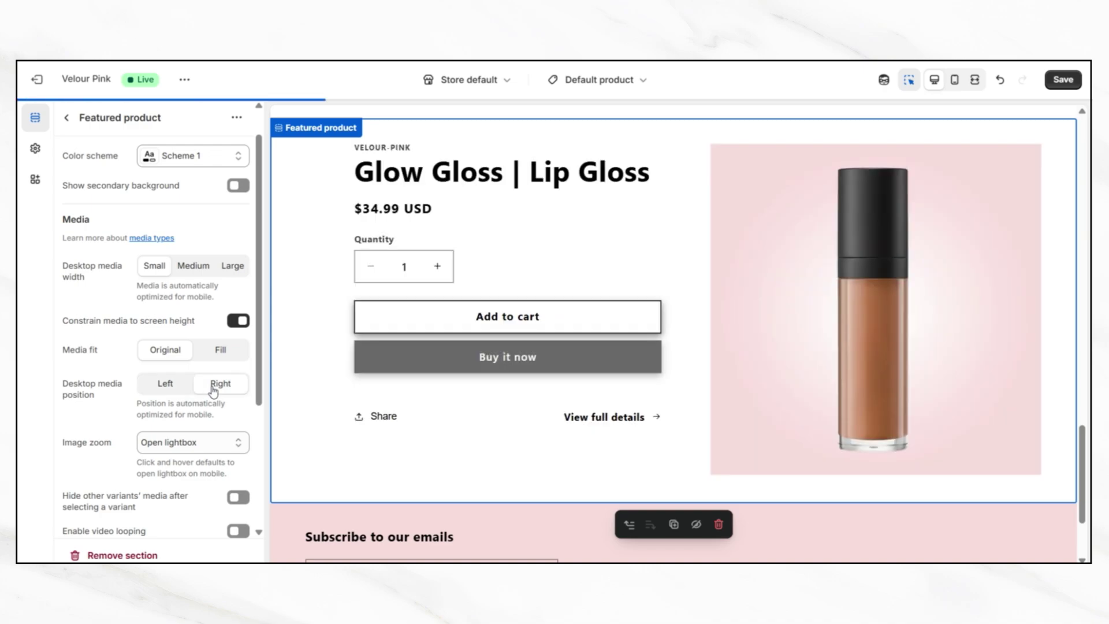
scroll(924, 387, "up", 2)
scroll(1017, 393, "down", 2)
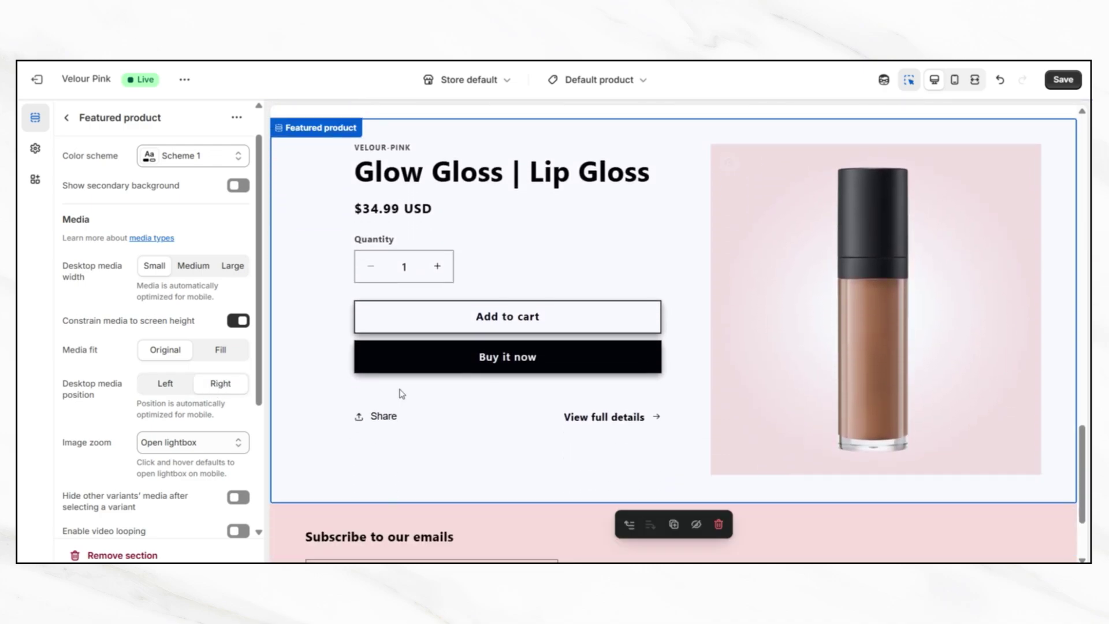
Apply color scheme Scheme 5 to the Featured product section and save the theme changes
scroll(176, 416, "down", 3)
left_click(174, 442)
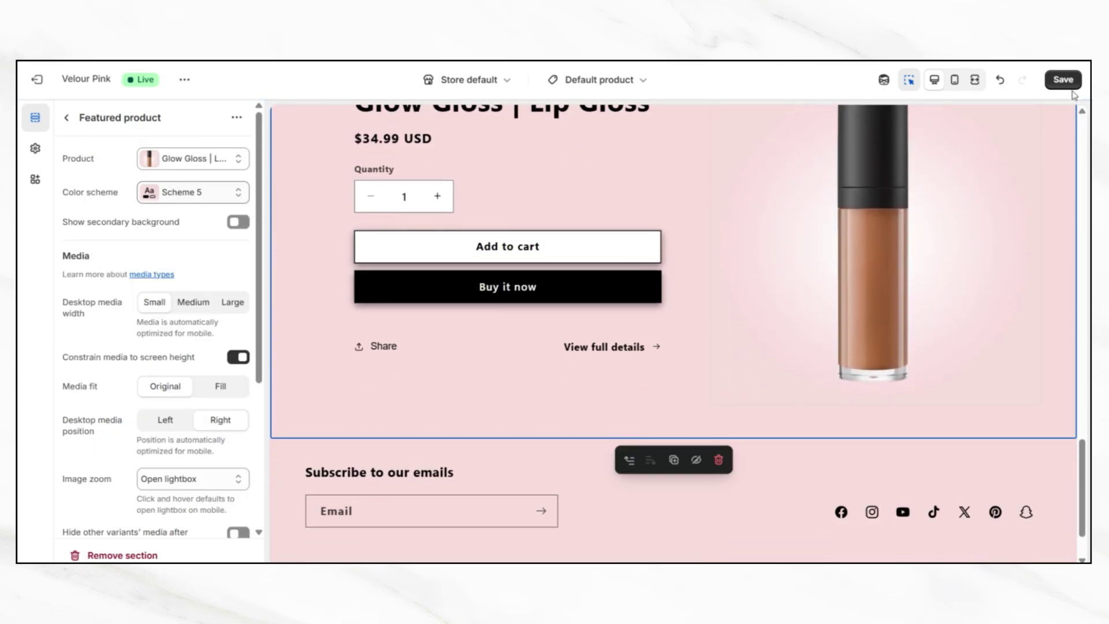
left_click(1066, 83)
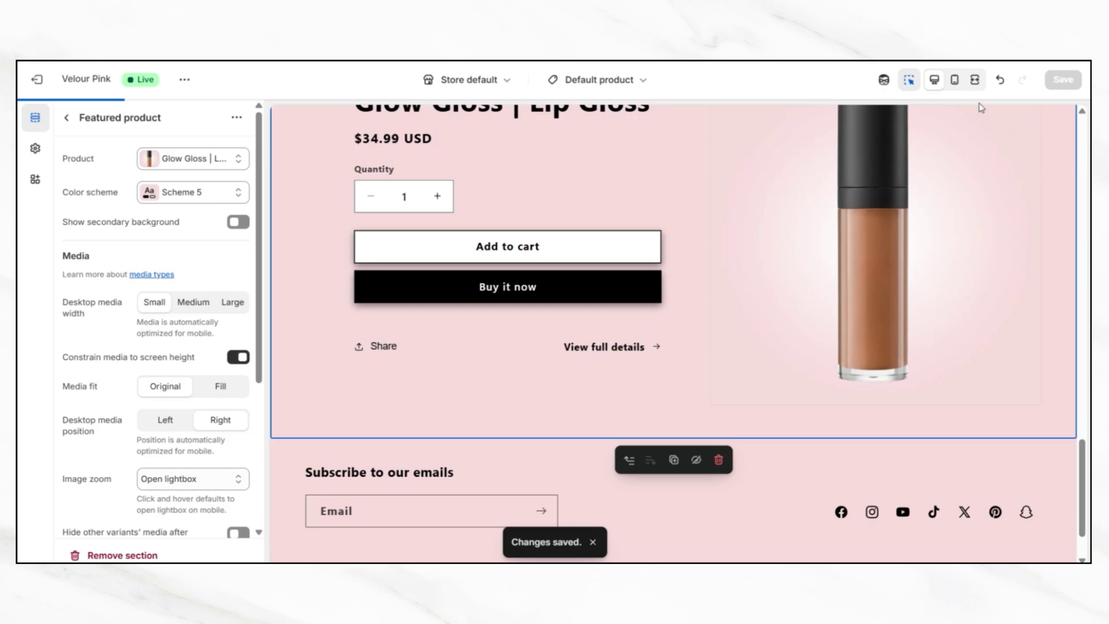
Check the live product page from the header through the description and related products to the pink Featured product section
left_click(975, 80)
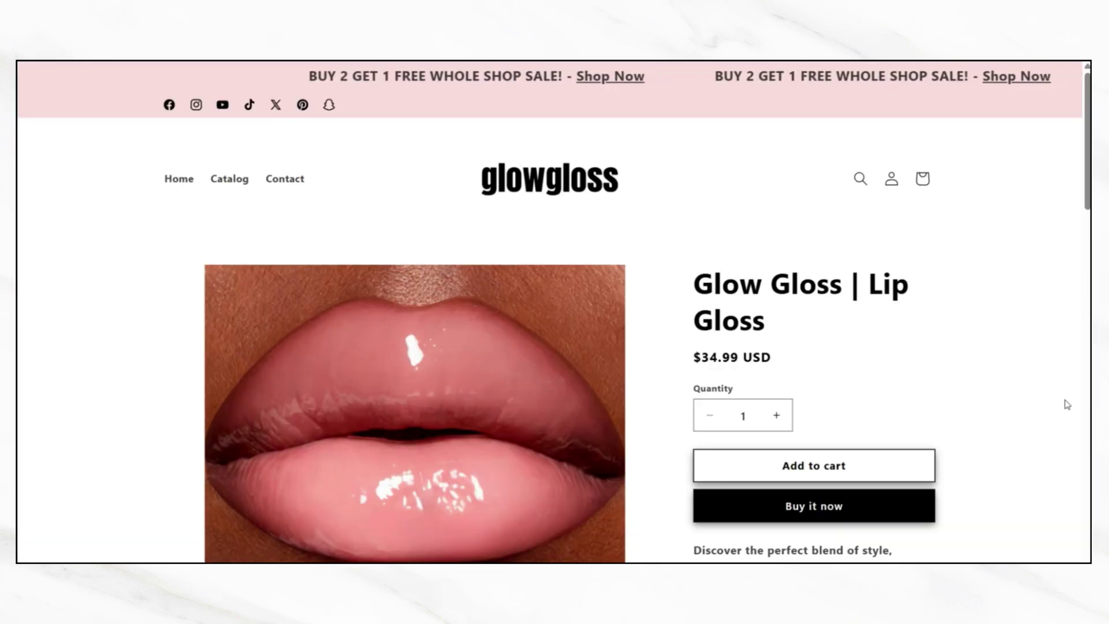
scroll(1064, 401, "down", 3)
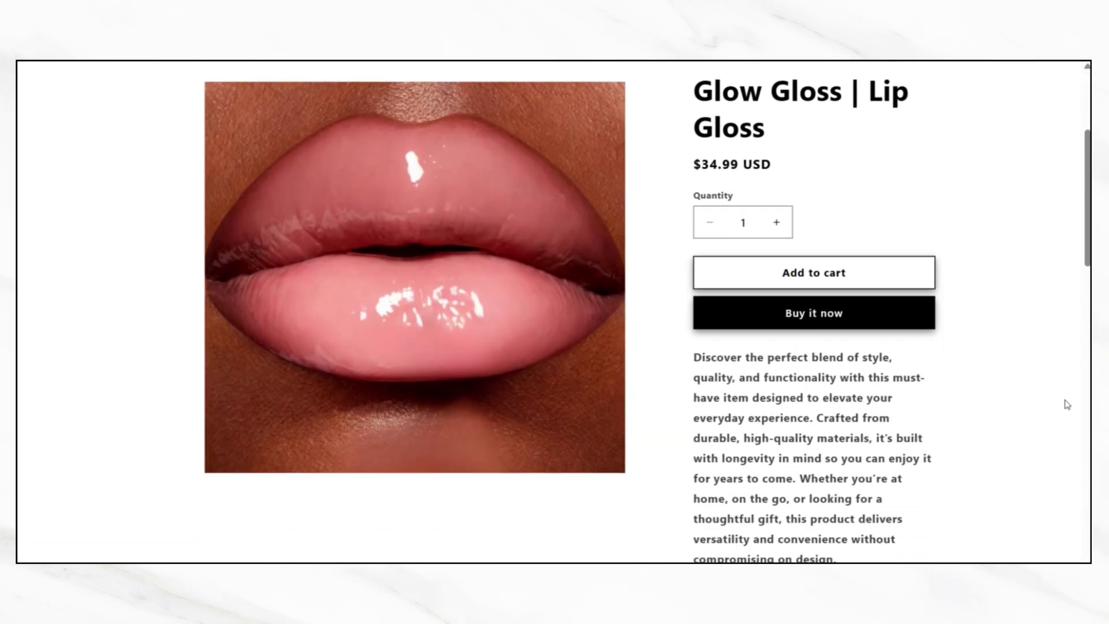
scroll(1067, 404, "down", 10)
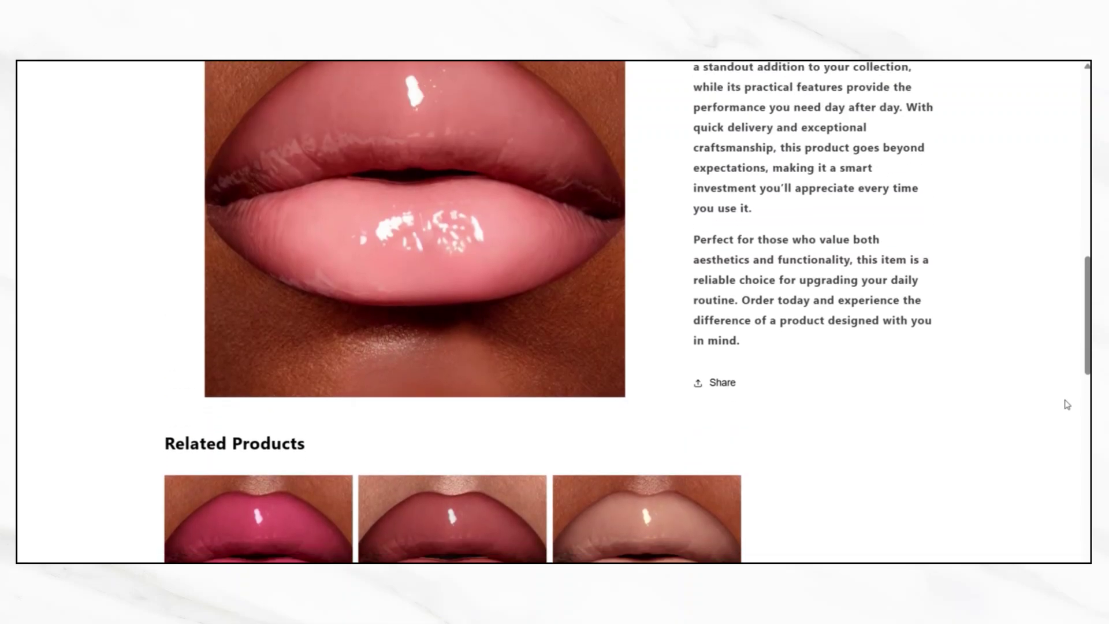
scroll(1067, 404, "down", 10)
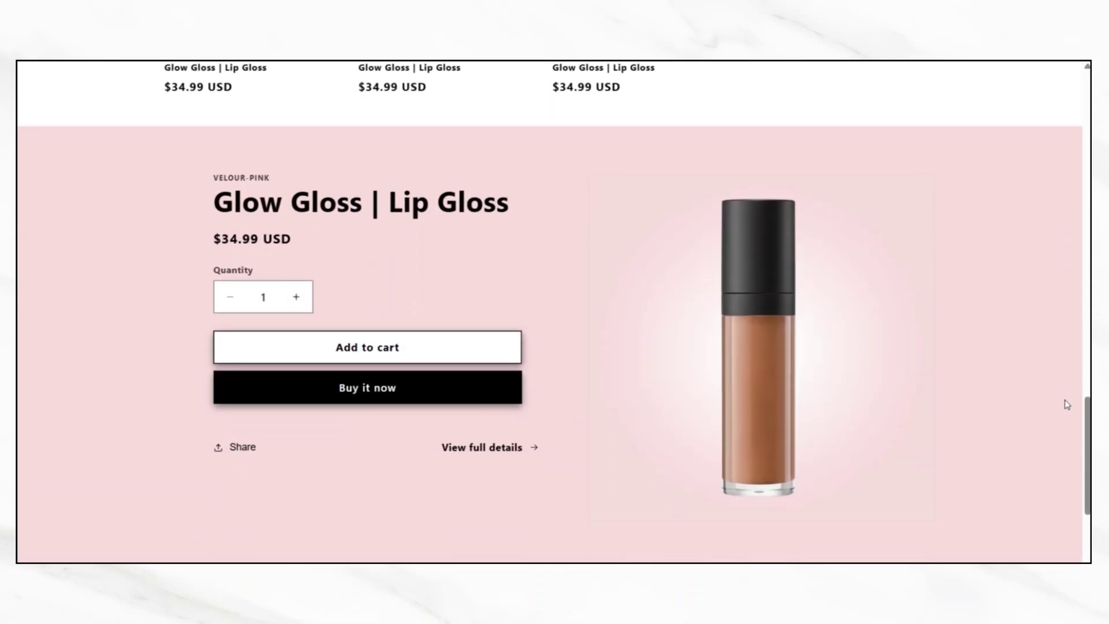
scroll(1067, 404, "down", 3)
scroll(1067, 404, "up", 3)
scroll(1067, 405, "up", 1)
scroll(1067, 404, "down", 2)
scroll(1067, 404, "up", 1)
scroll(1067, 404, "up", 10)
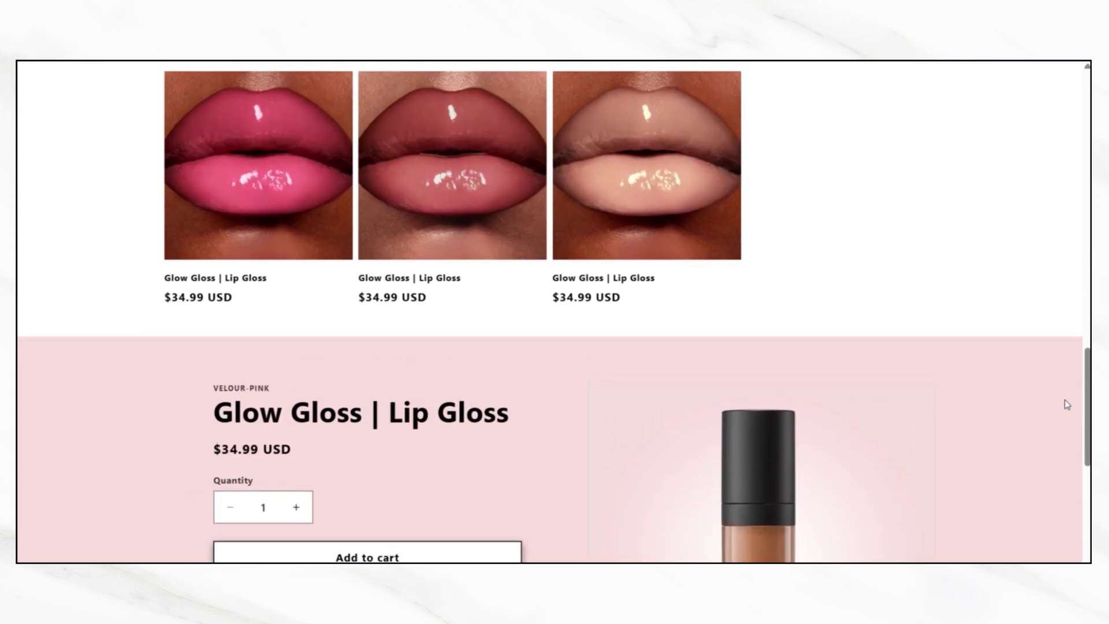
scroll(1067, 405, "up", 10)
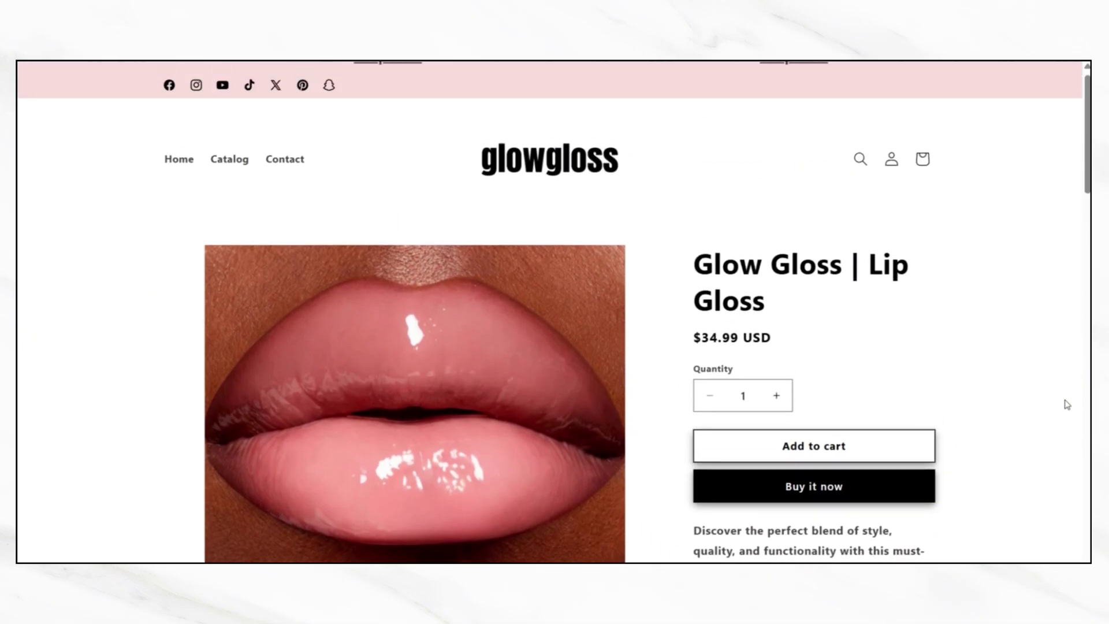
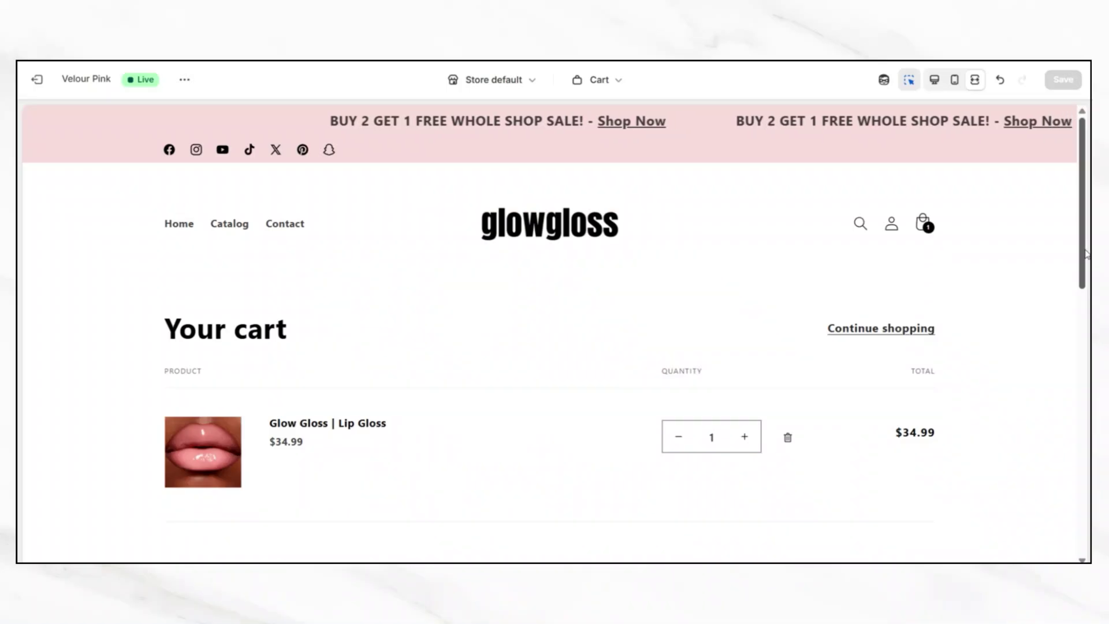
Examine the cart page preview from the cart items to the "Grab an add-on ♡" product section
scroll(1084, 281, "down", 2)
left_click_drag(1084, 281, 1082, 427)
scroll(1082, 426, "down", 3)
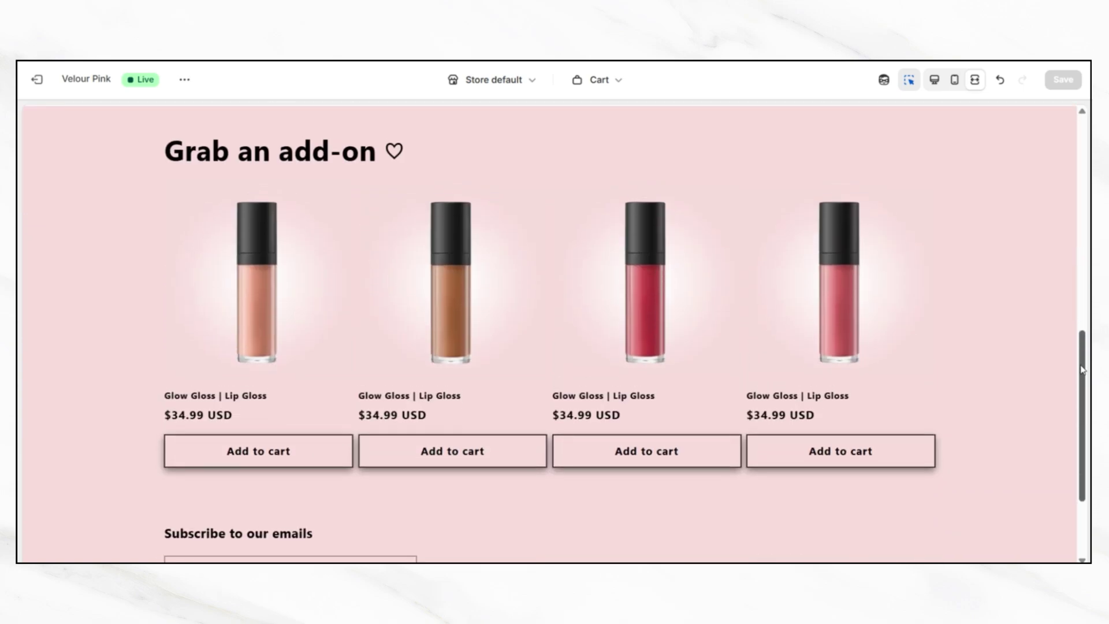
left_click_drag(1082, 369, 1081, 153)
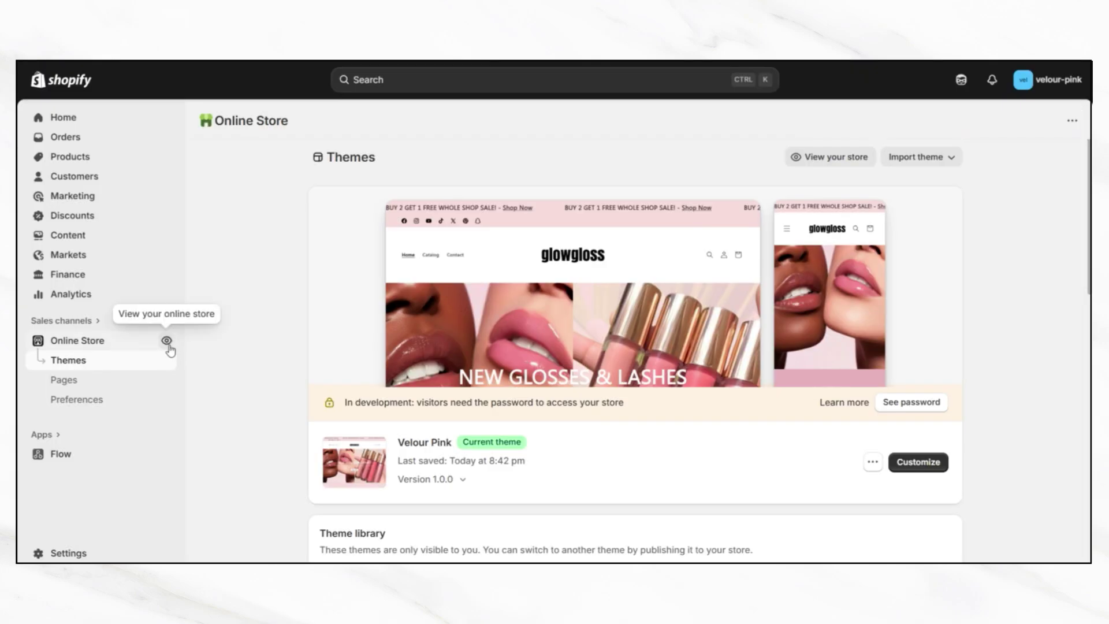
Customize the Velour Pink theme, go to its cart page, and add a Featured collection section to the template above the footer
left_click(909, 467)
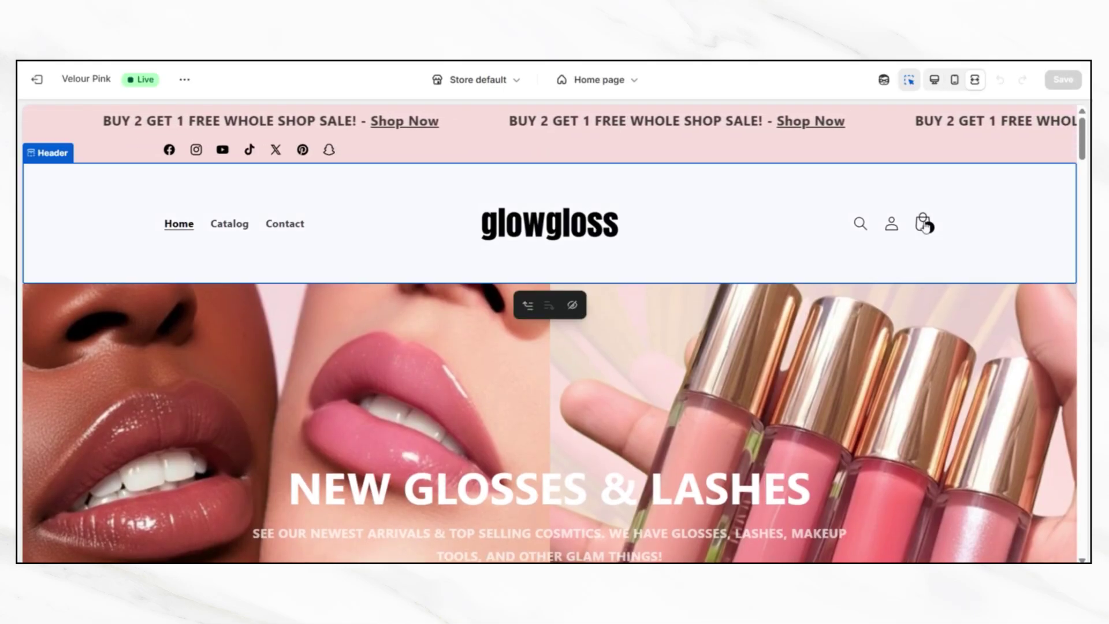
left_click(925, 224)
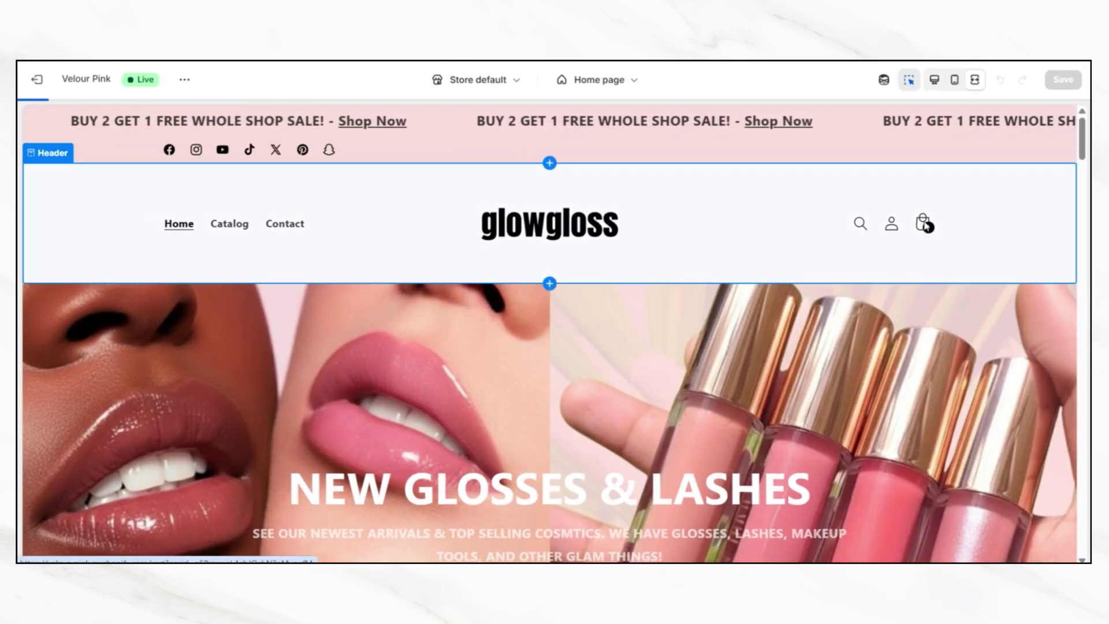
scroll(549, 346, "down", 3)
scroll(19, 386, "down", 3)
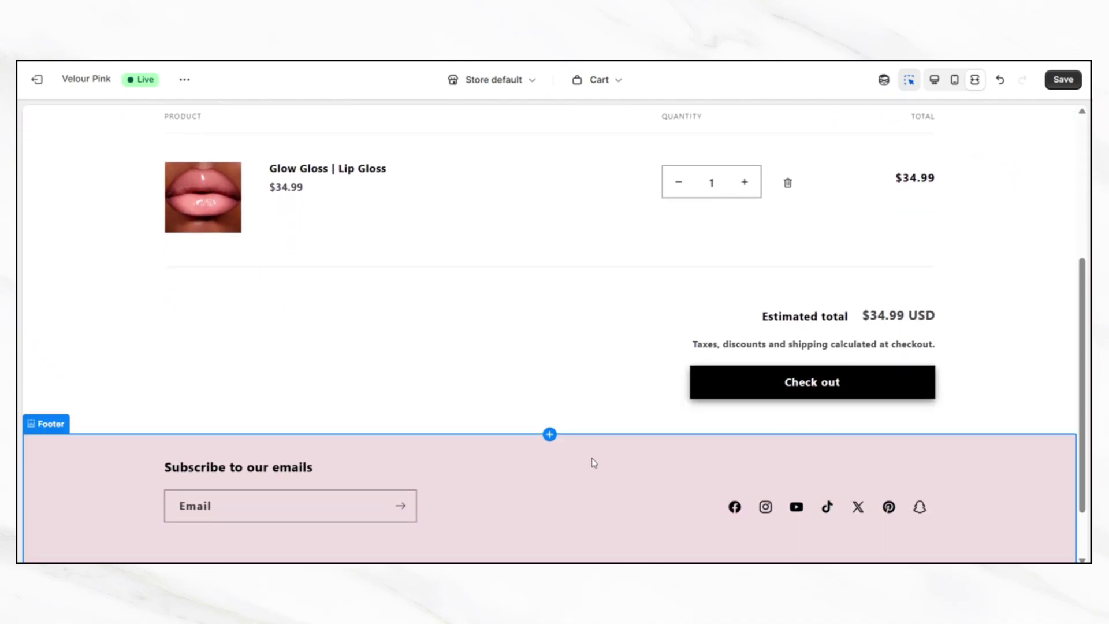
scroll(578, 450, "down", 2)
left_click(549, 366)
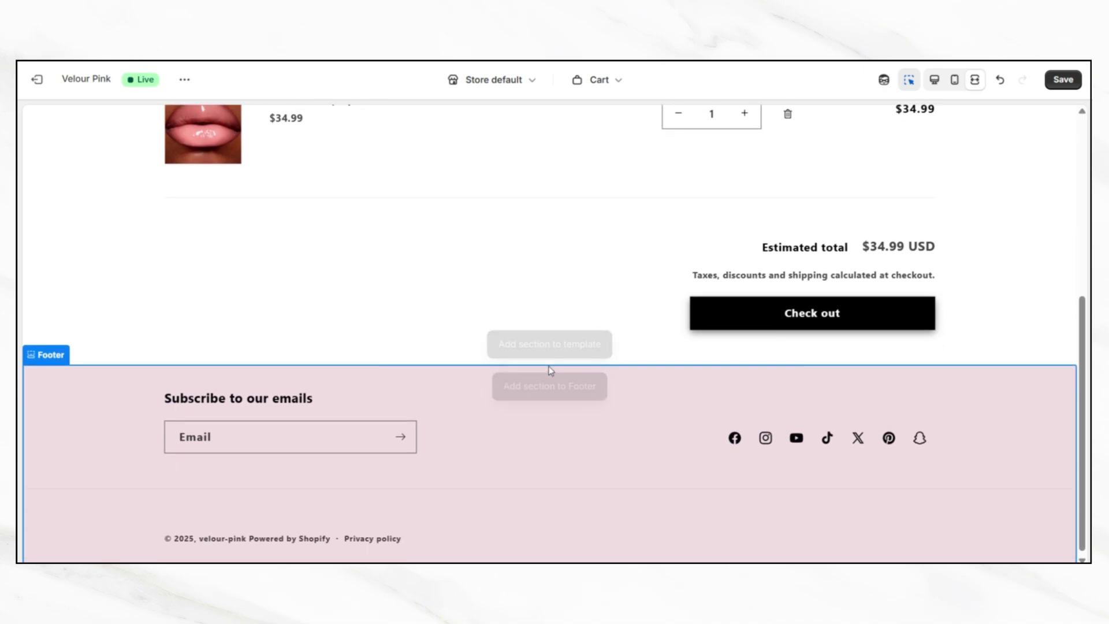
left_click(553, 350)
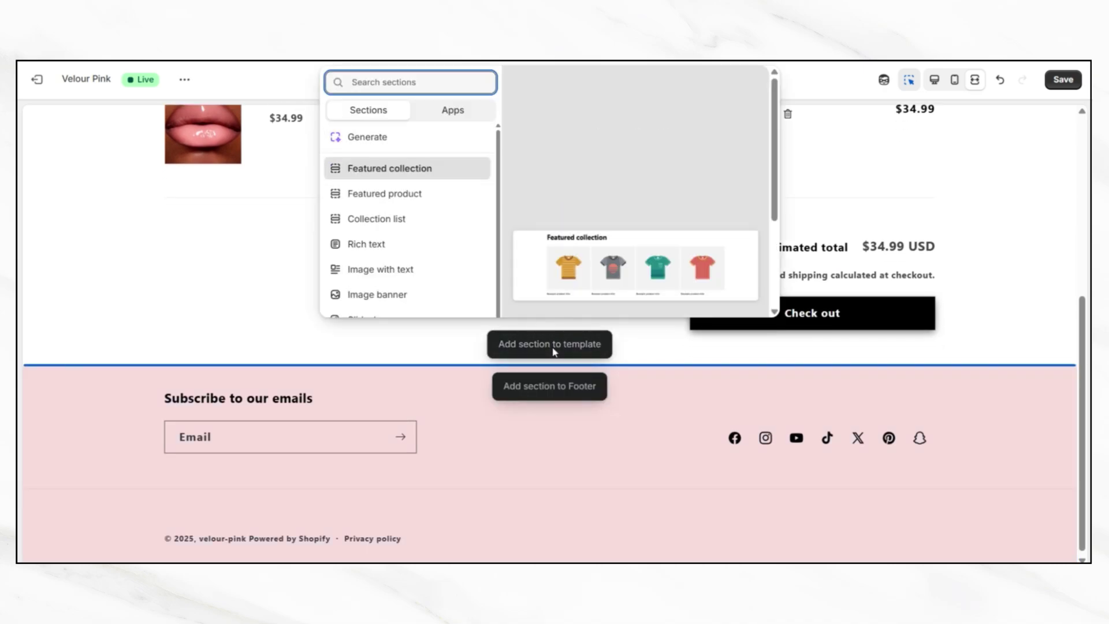
left_click(435, 175)
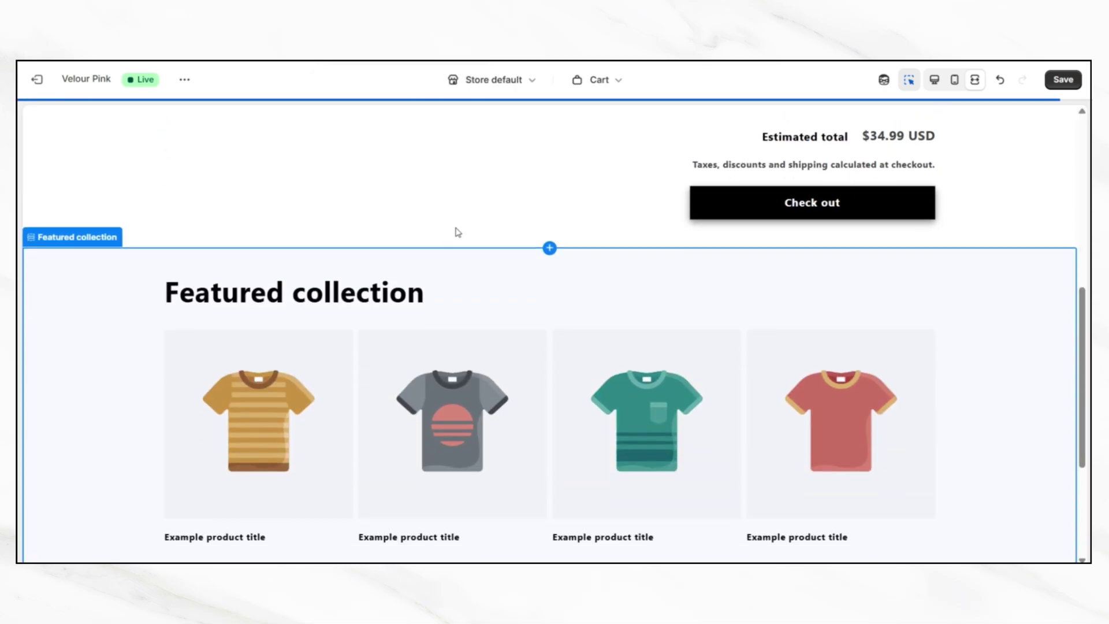
Return to the desktop preview and assign the "OUR GLOW G..." collection to the Featured collection section
scroll(982, 352, "up", 1)
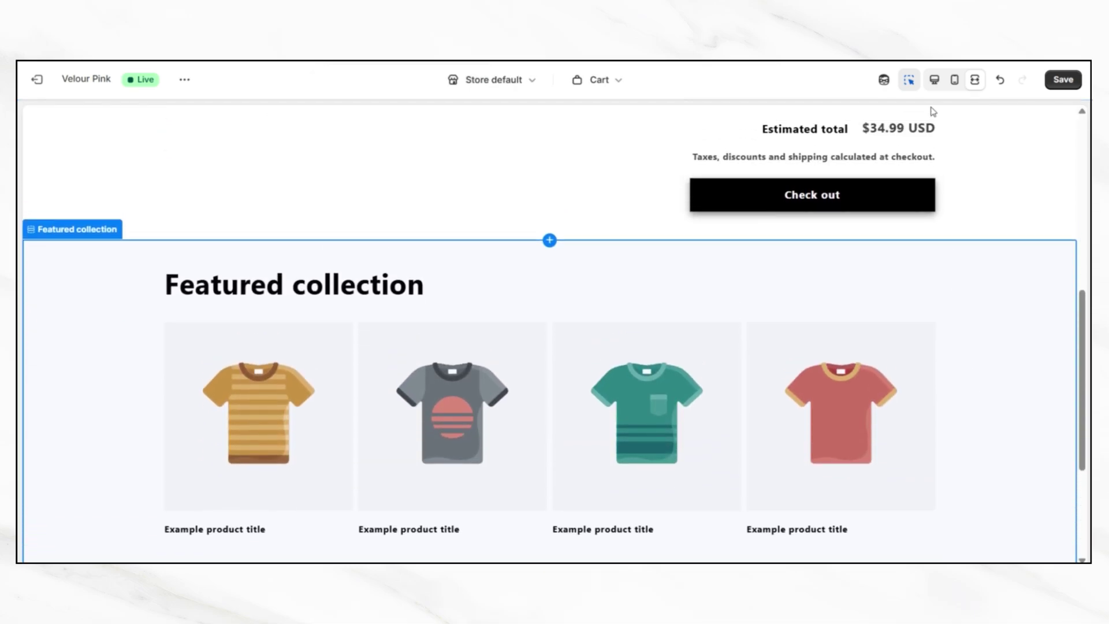
left_click(934, 79)
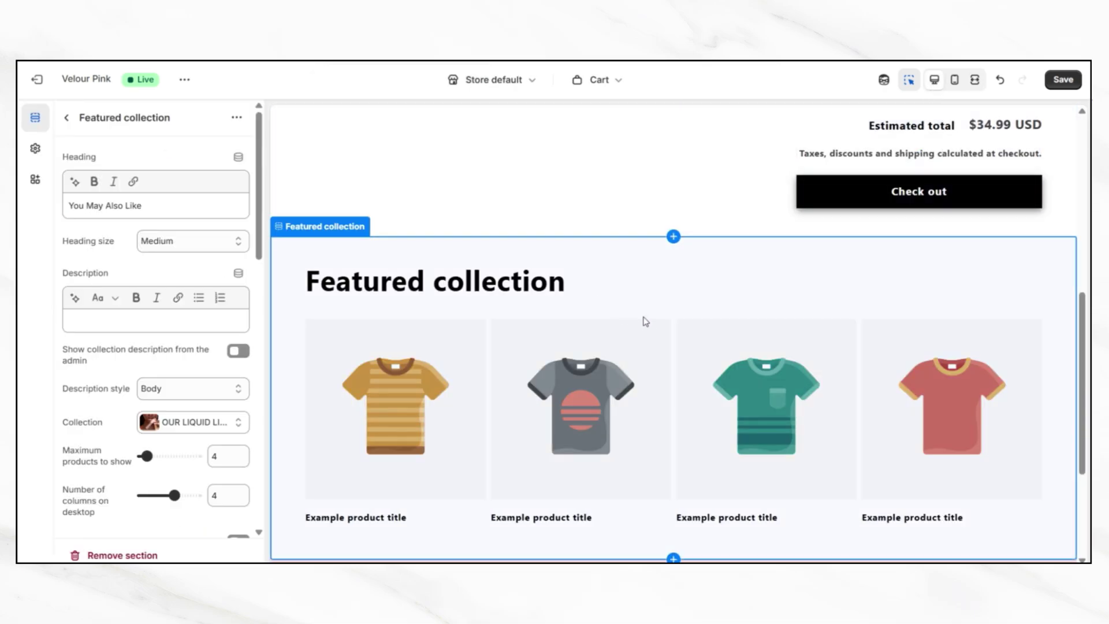
scroll(520, 324, "down", 1)
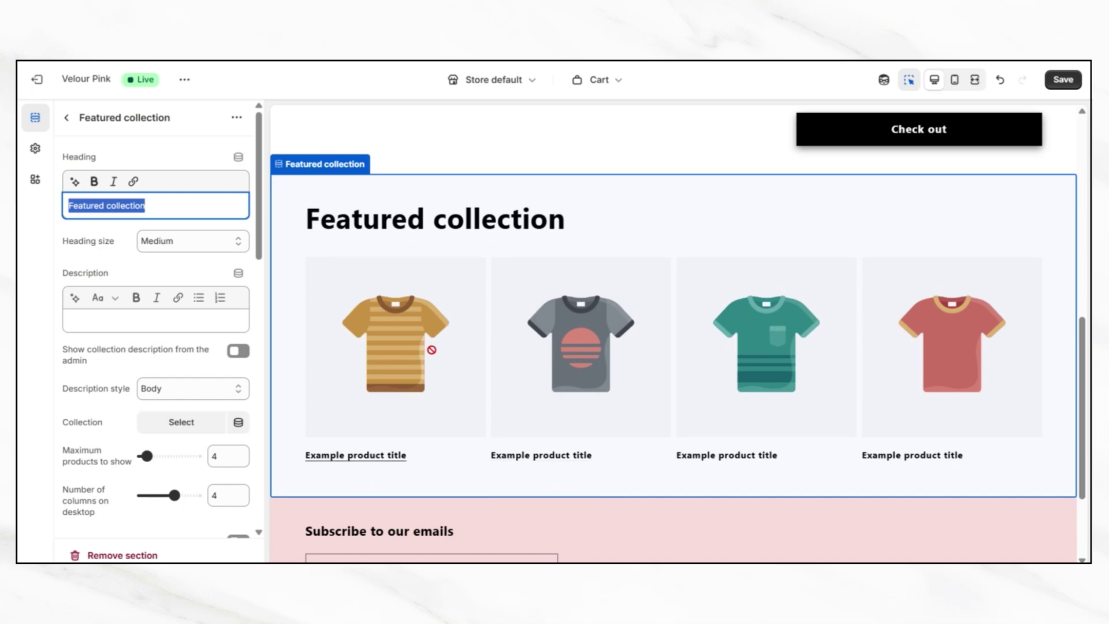
left_click(193, 426)
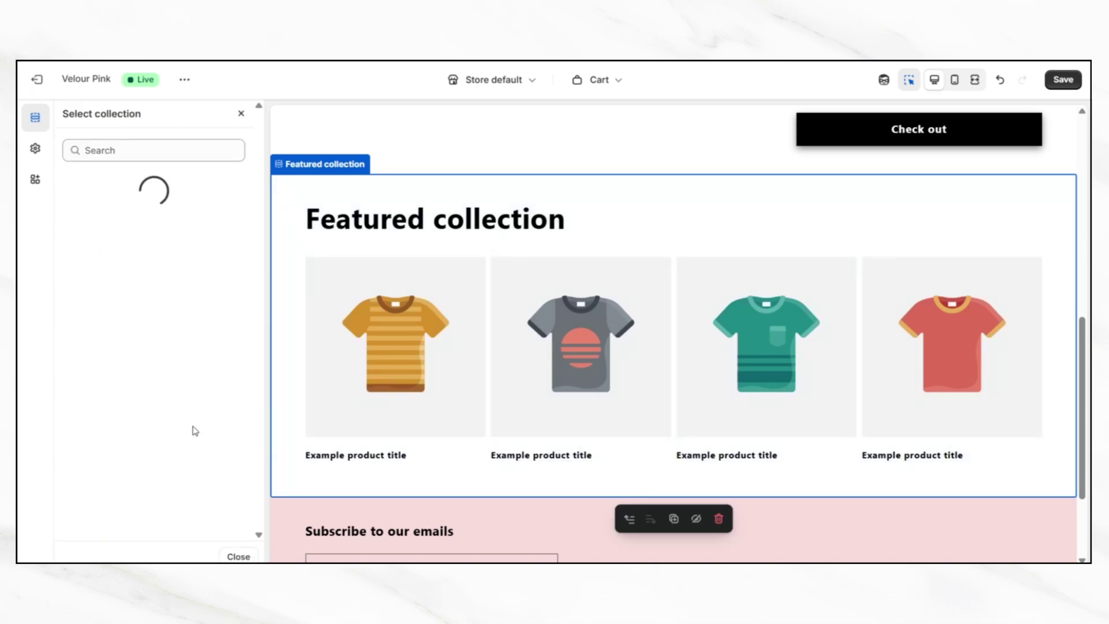
left_click(202, 282)
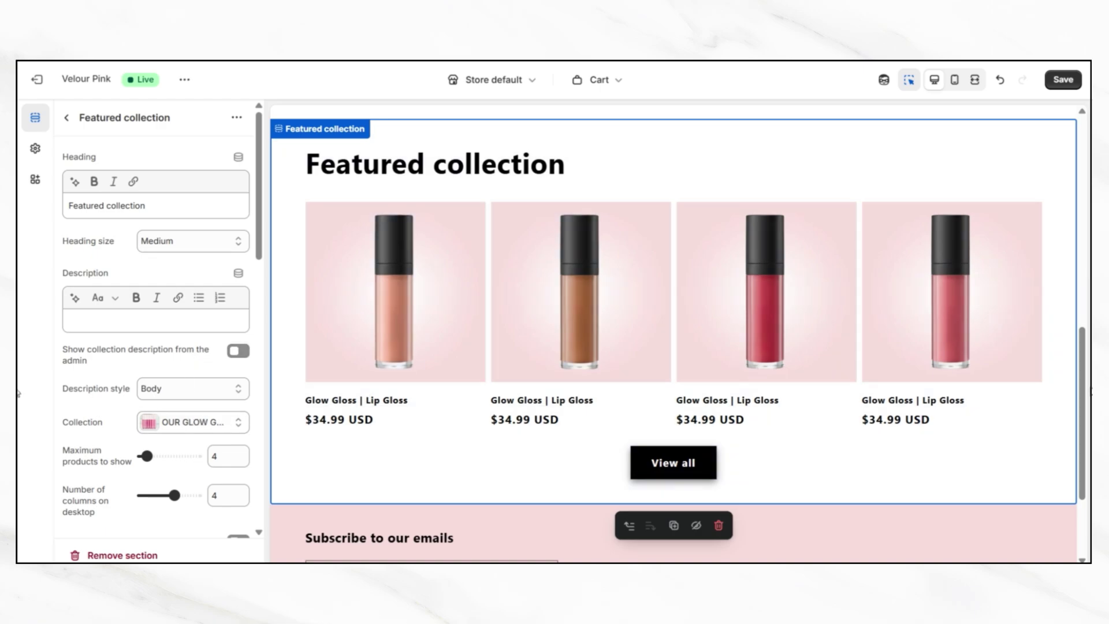
left_click_drag(1086, 396, 1086, 386)
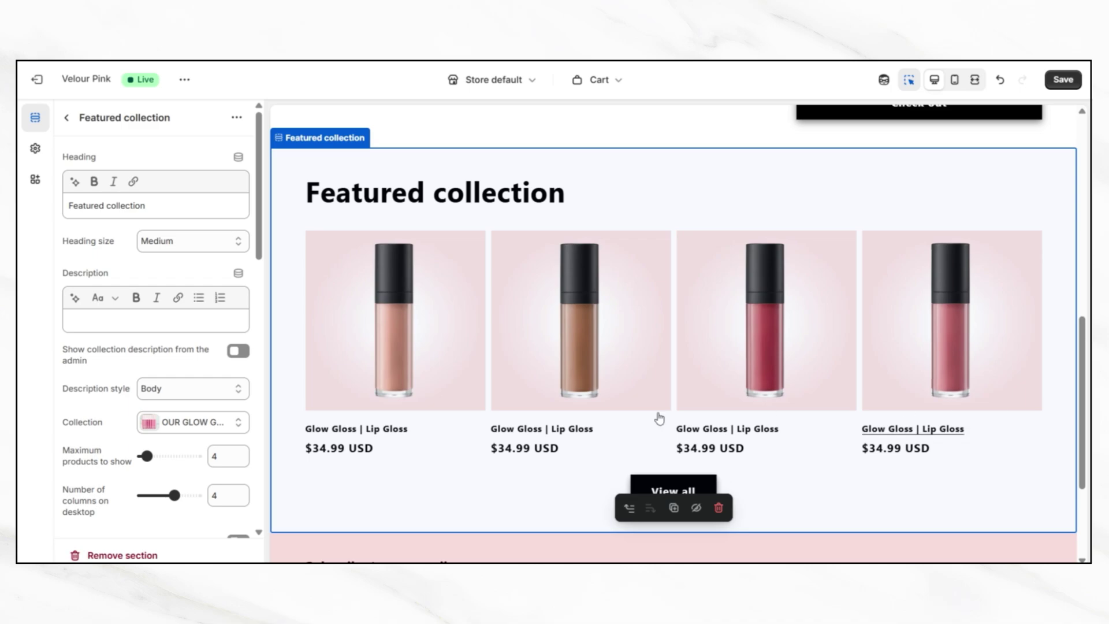
Disable the "View all" option for the Featured collection section and apply color scheme Scheme 3
left_click_drag(259, 255, 261, 321)
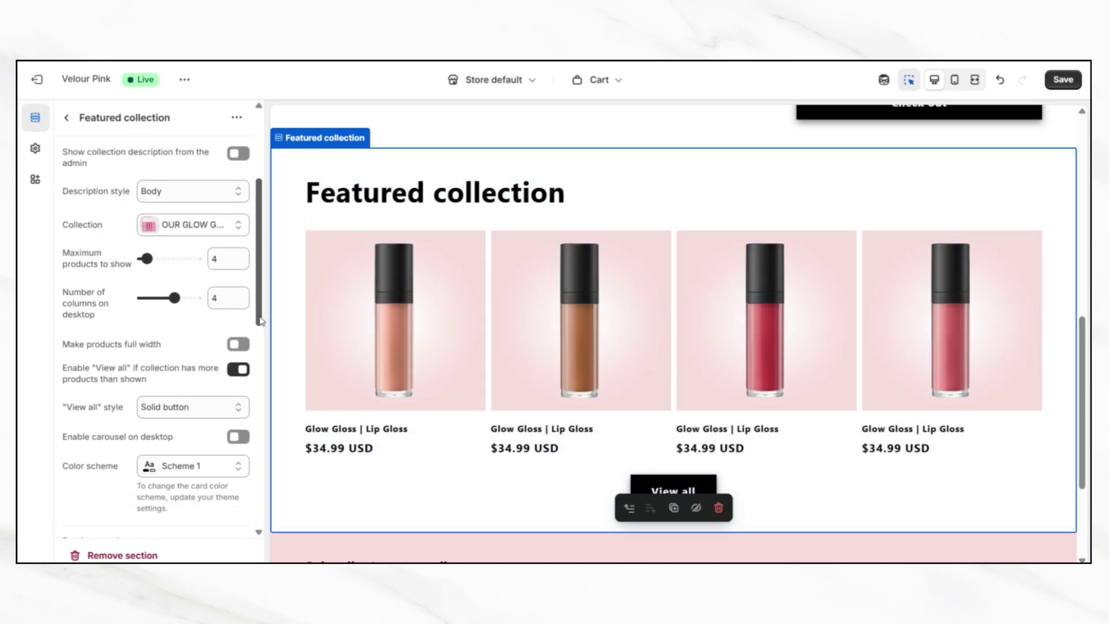
left_click(239, 370)
left_click_drag(185, 299, 175, 298)
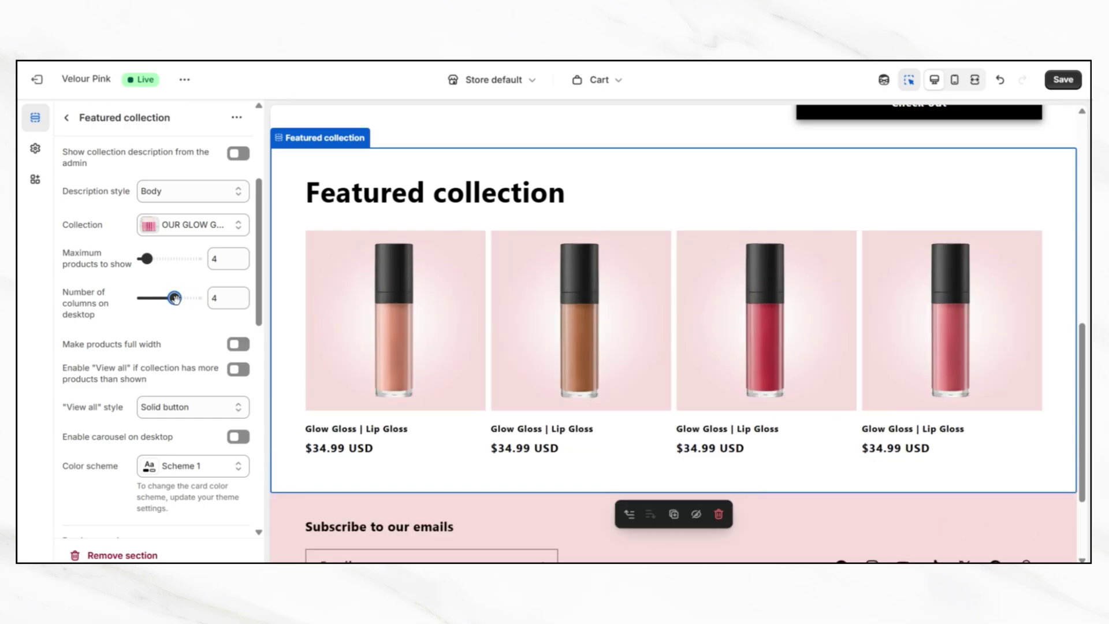
left_click_drag(259, 290, 259, 332)
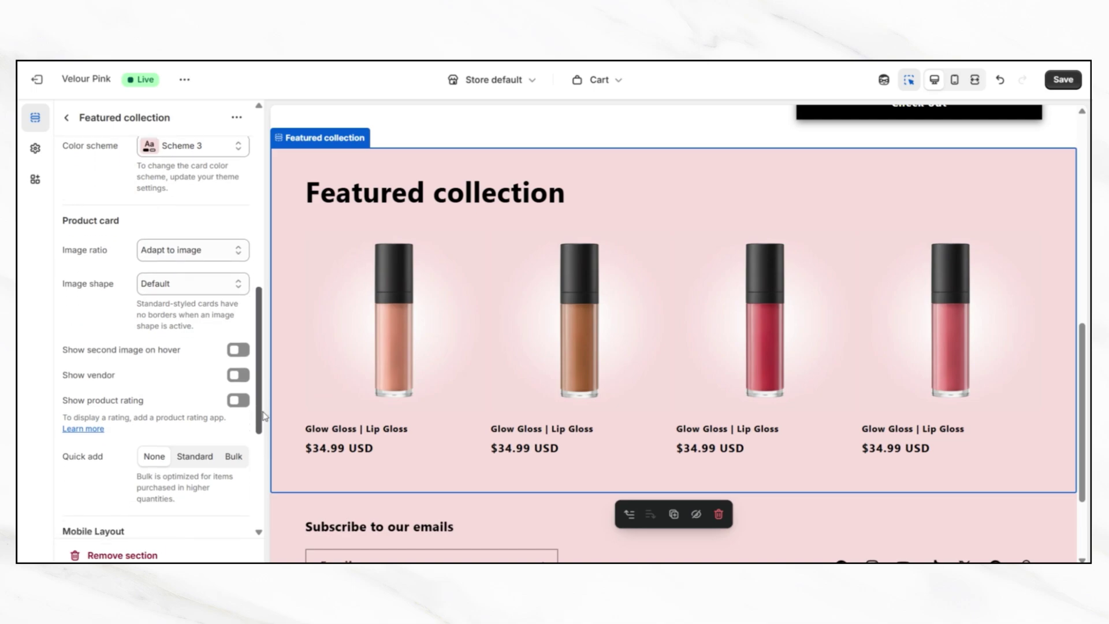
Set the Featured collection section's Quick add to Standard and its heading to "Grab an add-on ♡"
left_click_drag(263, 415, 265, 465)
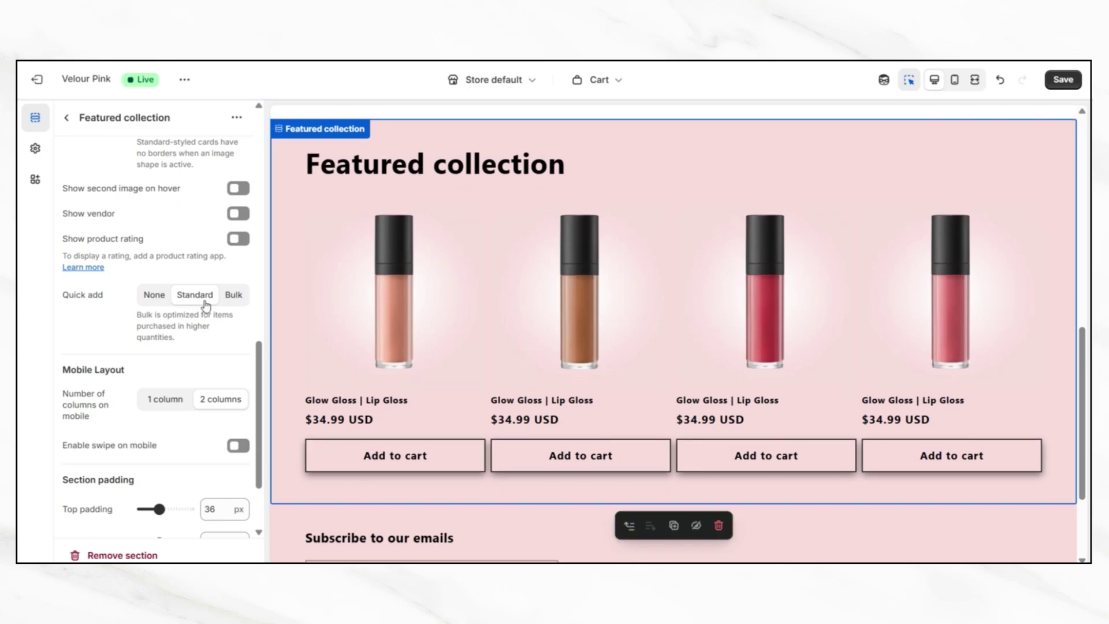
triple_click(141, 205)
type("Grab an add-on")
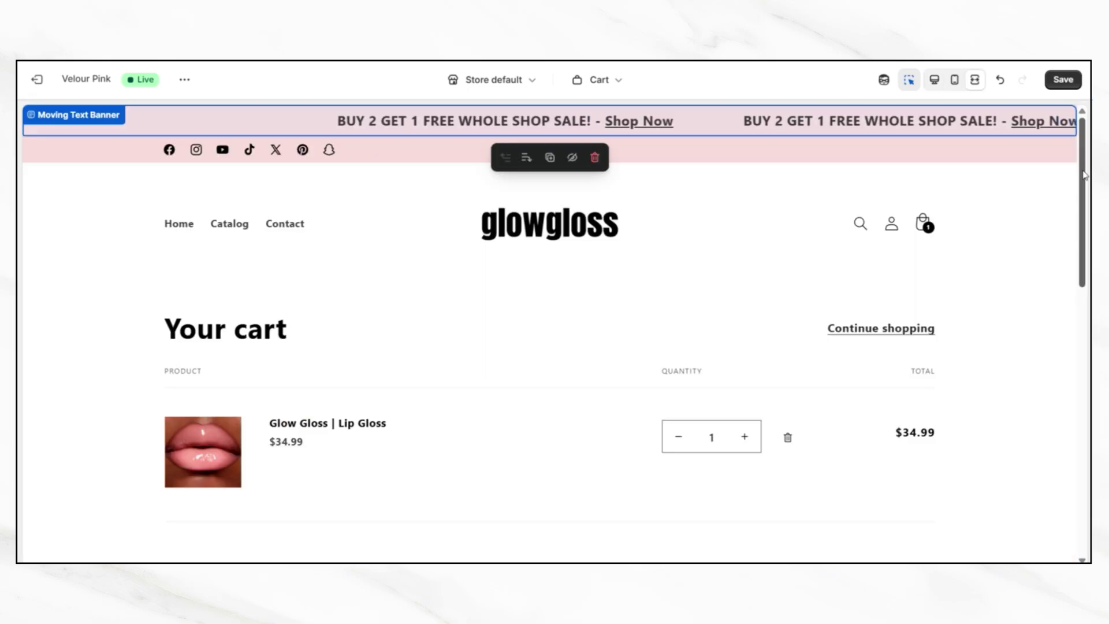
Review the full-width cart page down to the add-on section with its Add to cart buttons
scroll(1085, 243, "down", 4)
scroll(1085, 242, "down", 5)
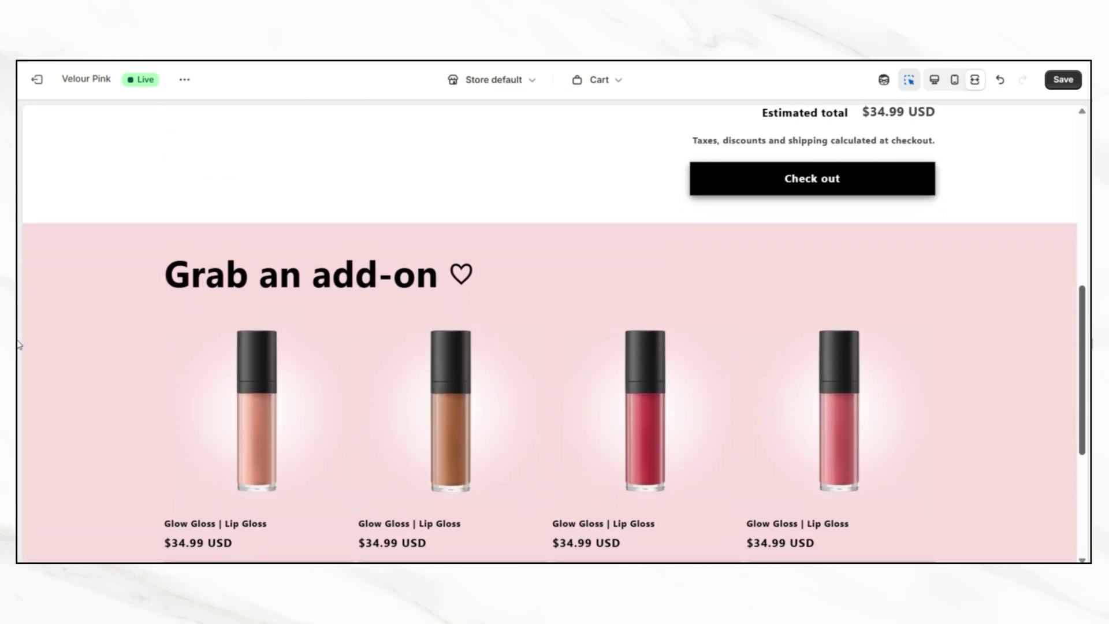
scroll(1084, 383, "down", 3)
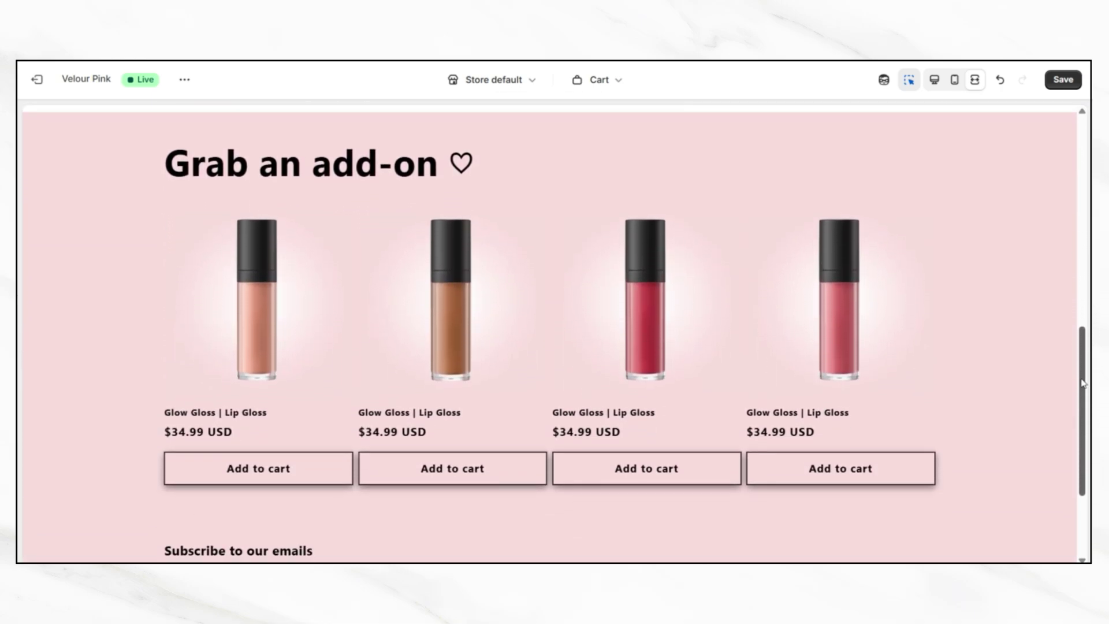
left_click_drag(1083, 384, 1085, 154)
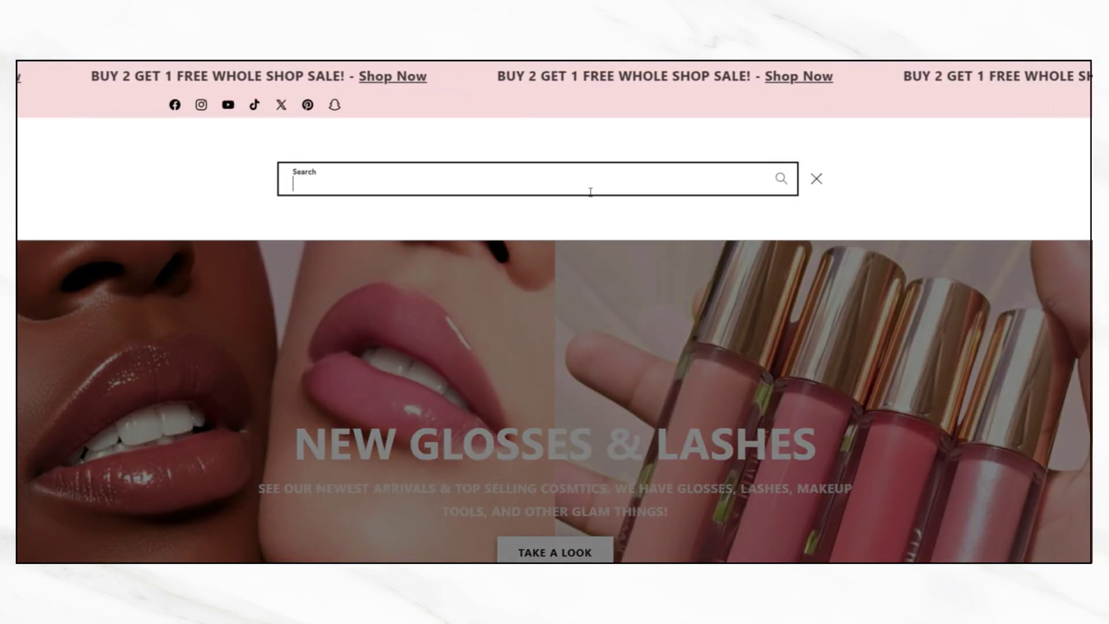
Search the storefront for "lip gloss" and look through the full search results page
type("lip gloss")
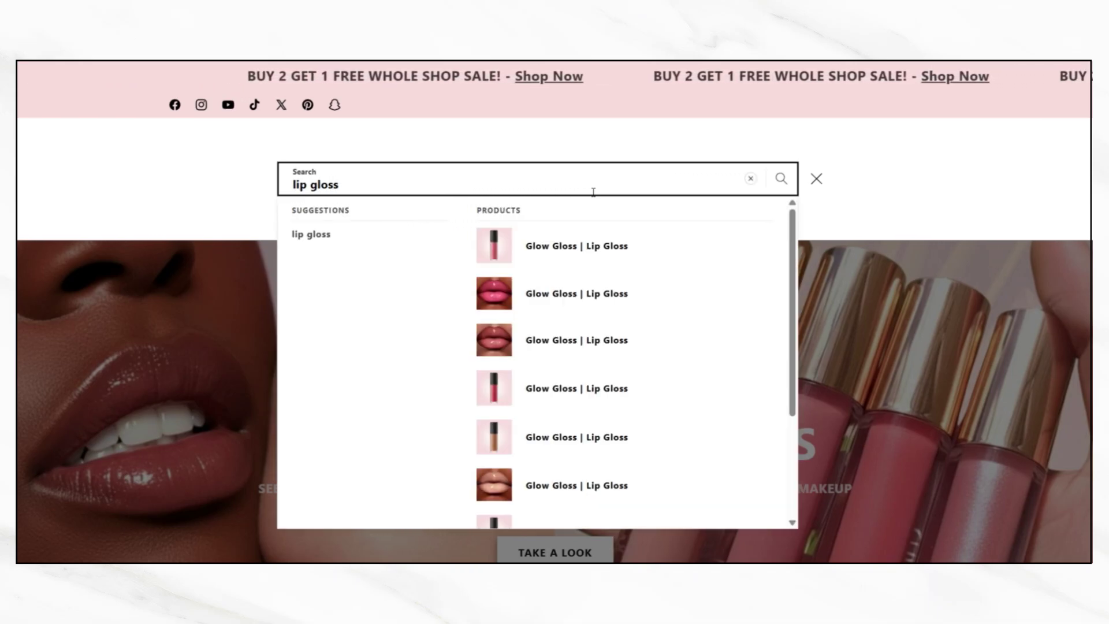
scroll(651, 416, "down", 1)
scroll(646, 419, "up", 1)
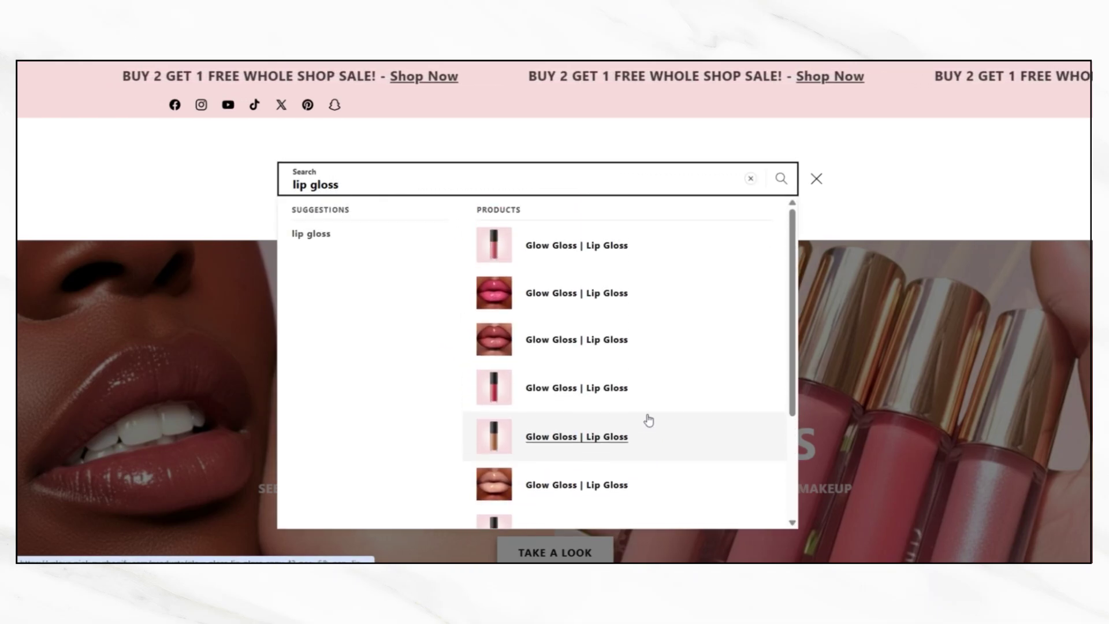
left_click(344, 238)
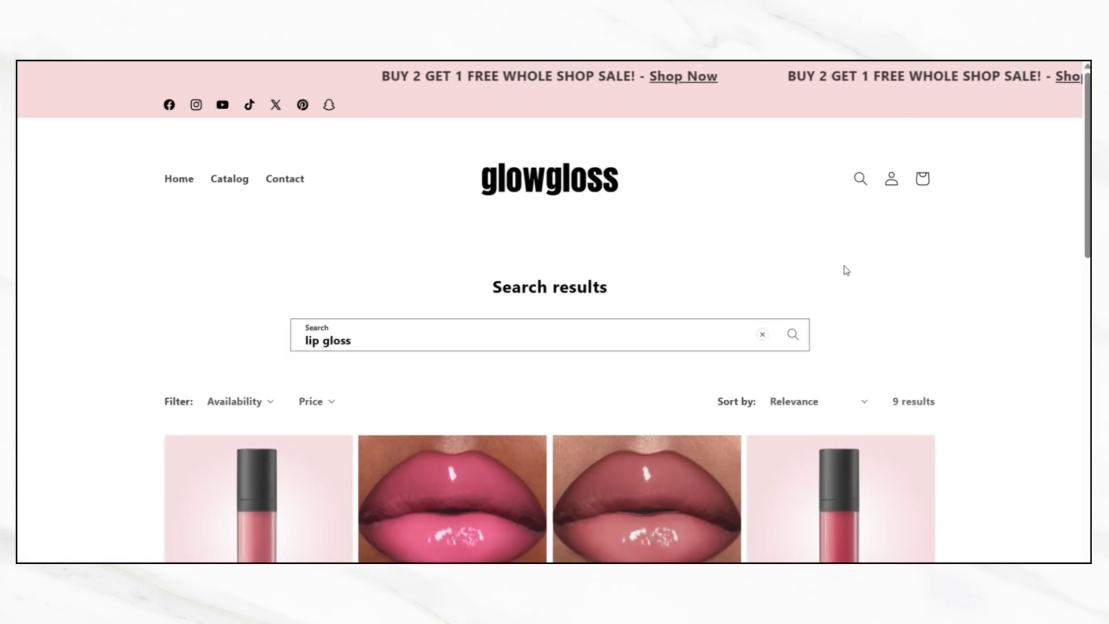
scroll(1069, 283, "down", 3)
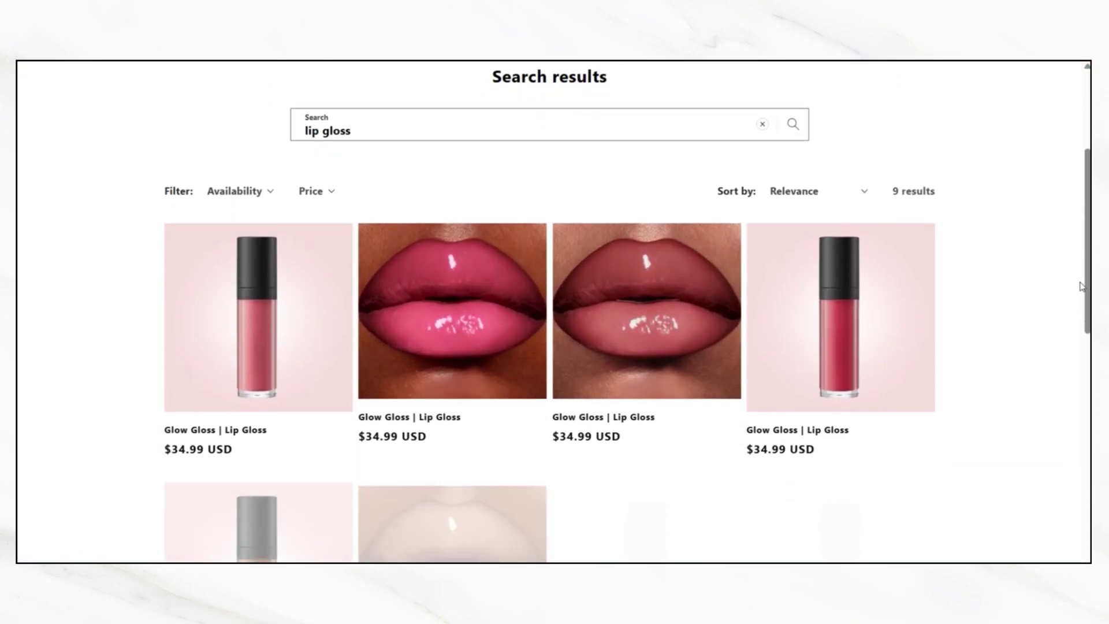
scroll(1082, 286, "down", 4)
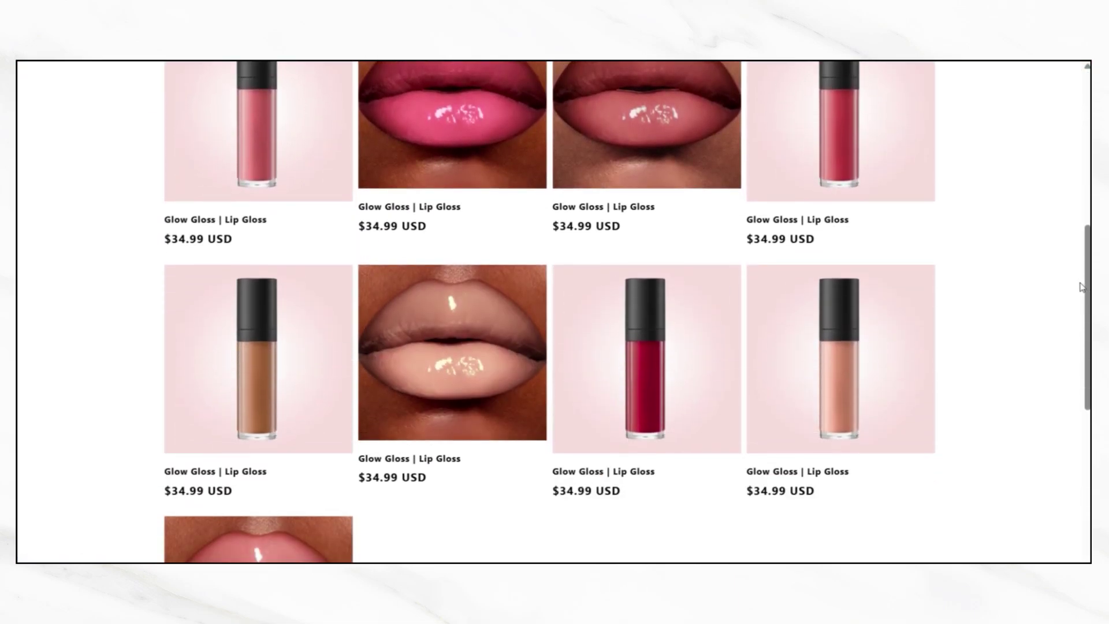
scroll(1082, 287, "up", 5)
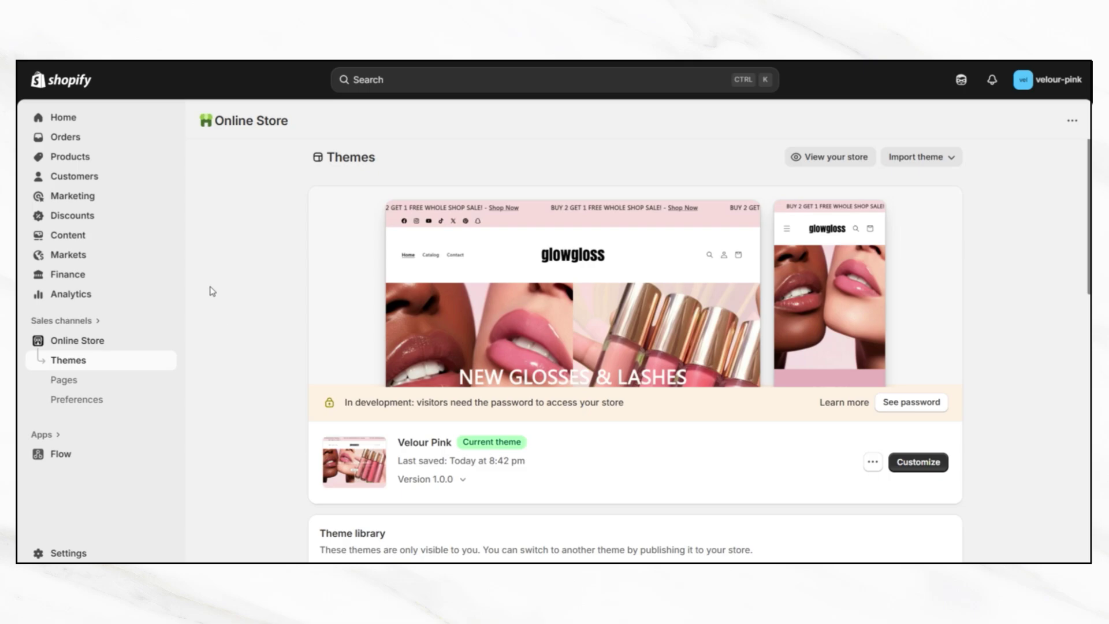
Open the first Glow Gloss | Lip Gloss product in the product list and look through its details down to the category metafields
left_click(118, 164)
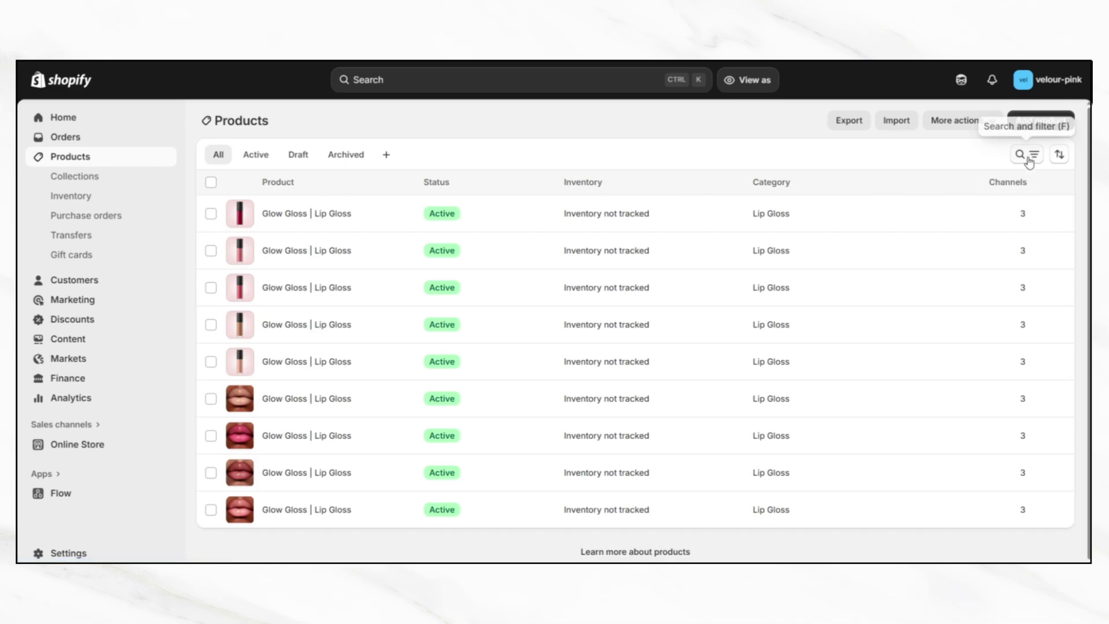
left_click(414, 224)
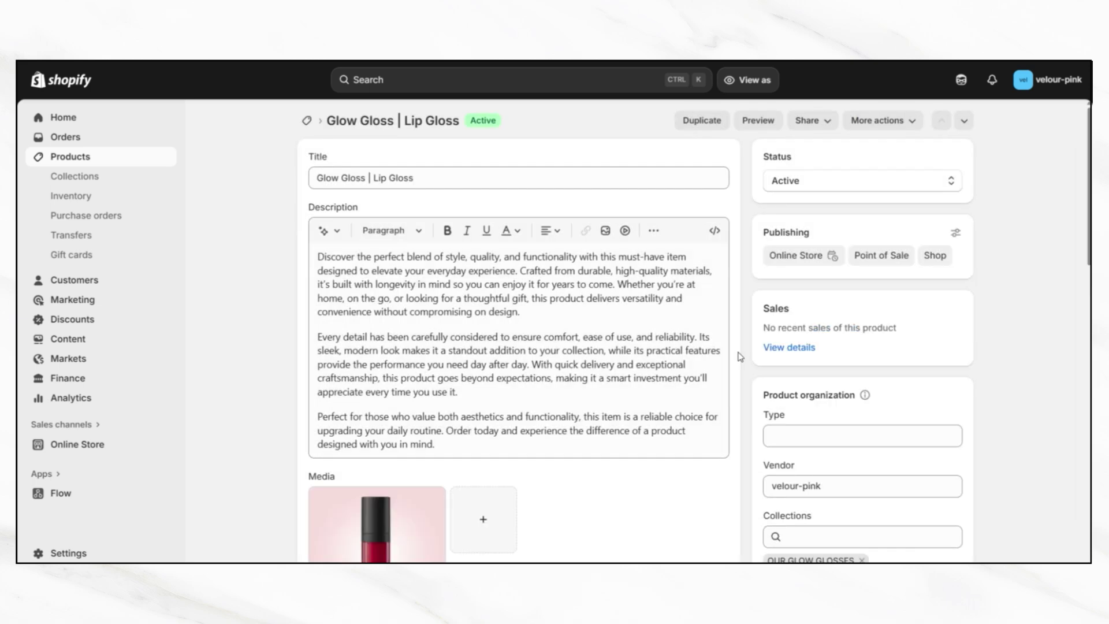
scroll(998, 404, "down", 4)
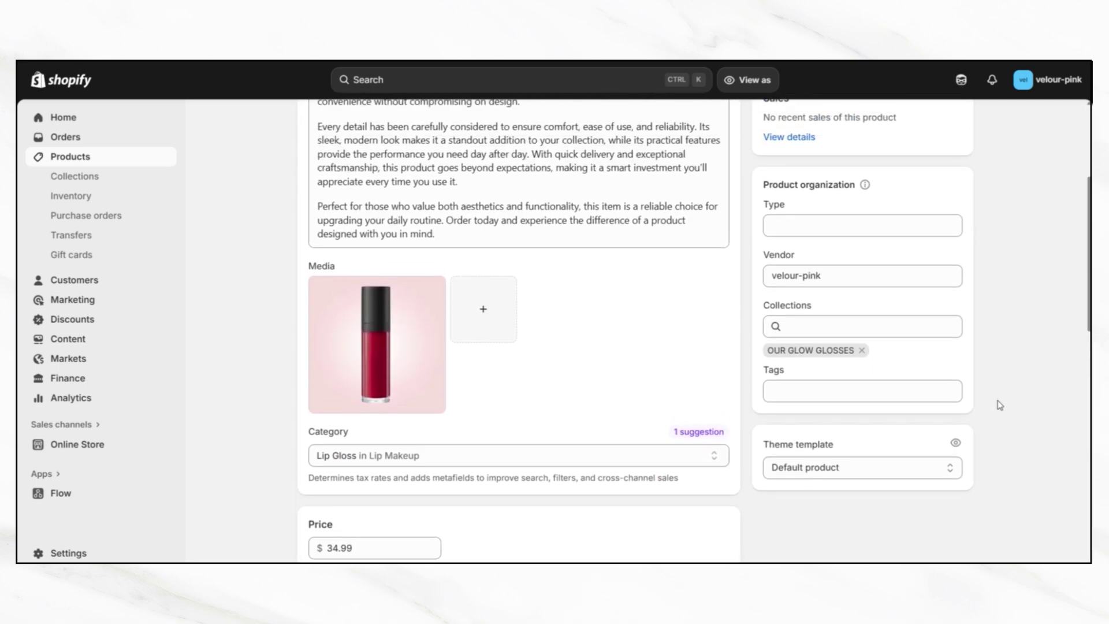
scroll(1000, 405, "down", 8)
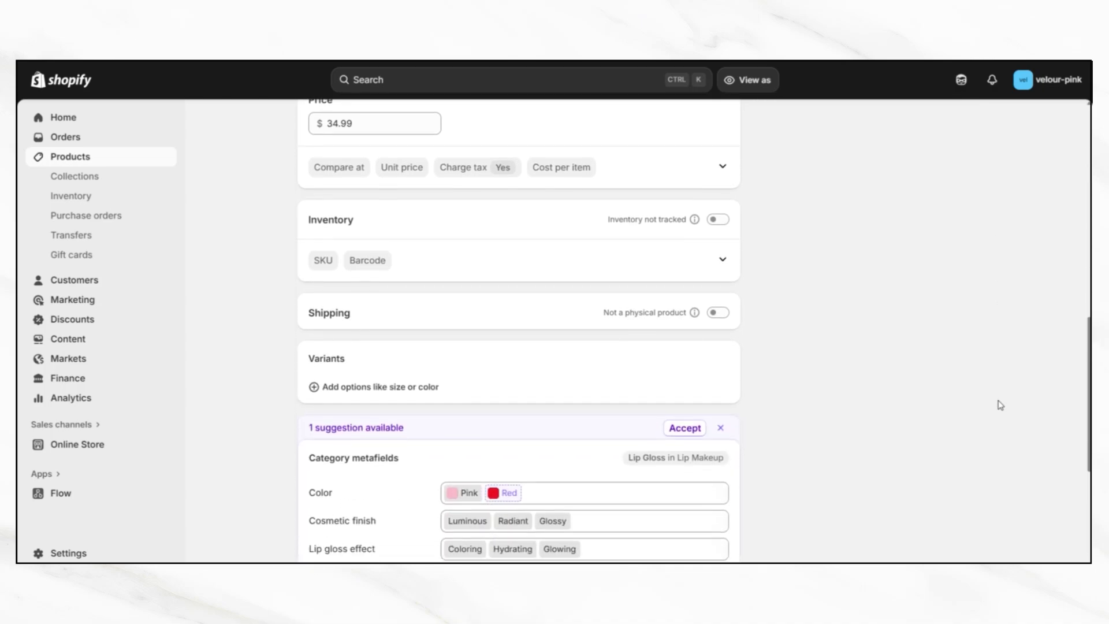
scroll(1000, 405, "down", 1)
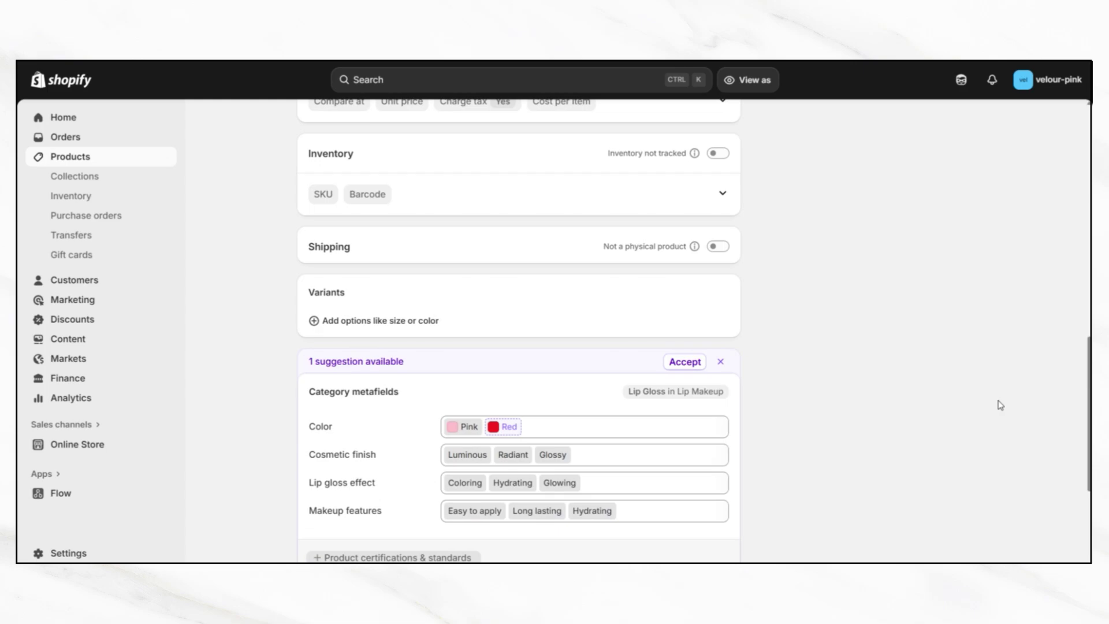
scroll(1000, 405, "up", 10)
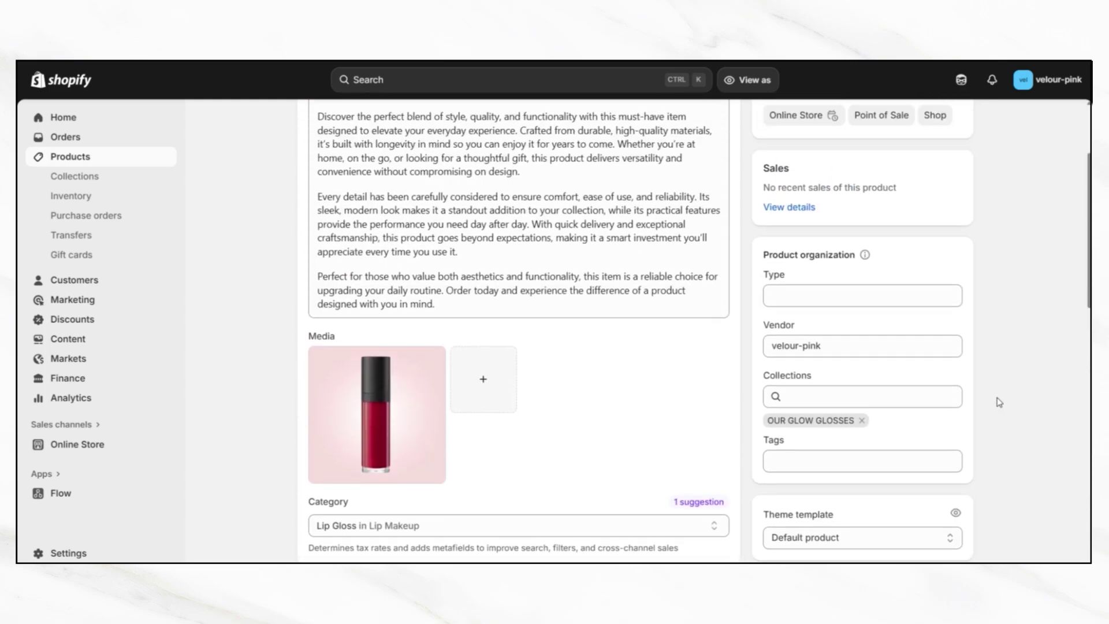
Add the tag "rosey red lip gloss" plus descriptive tags such as "vegan lip gloss", "tinted lip gloss" and "dewy lip gloss", and save the product
scroll(984, 430, "down", 1)
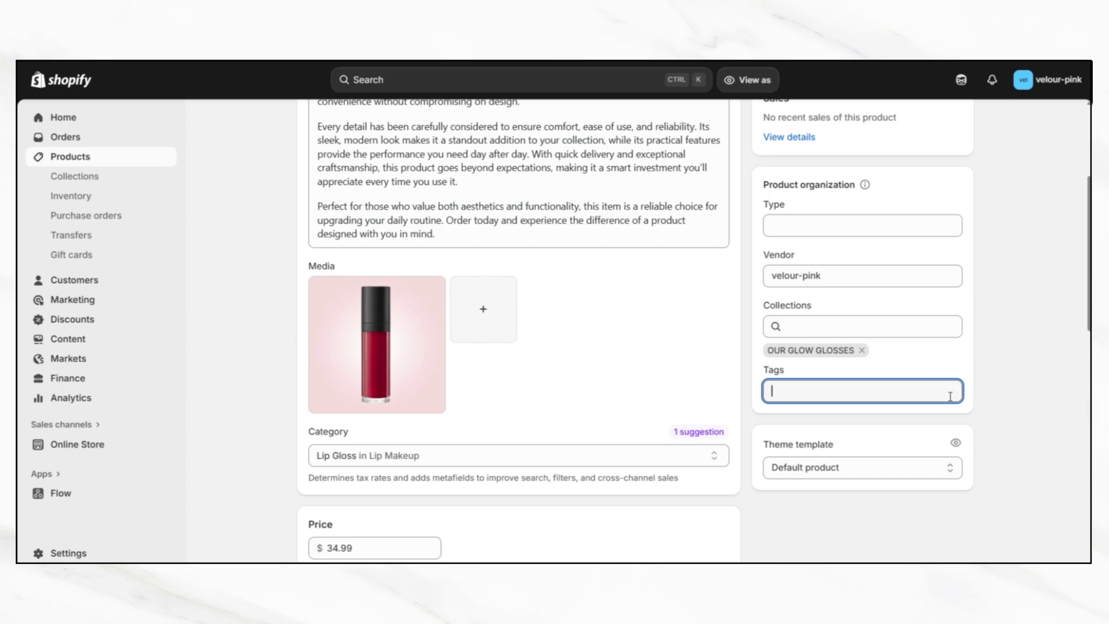
right_click(814, 401)
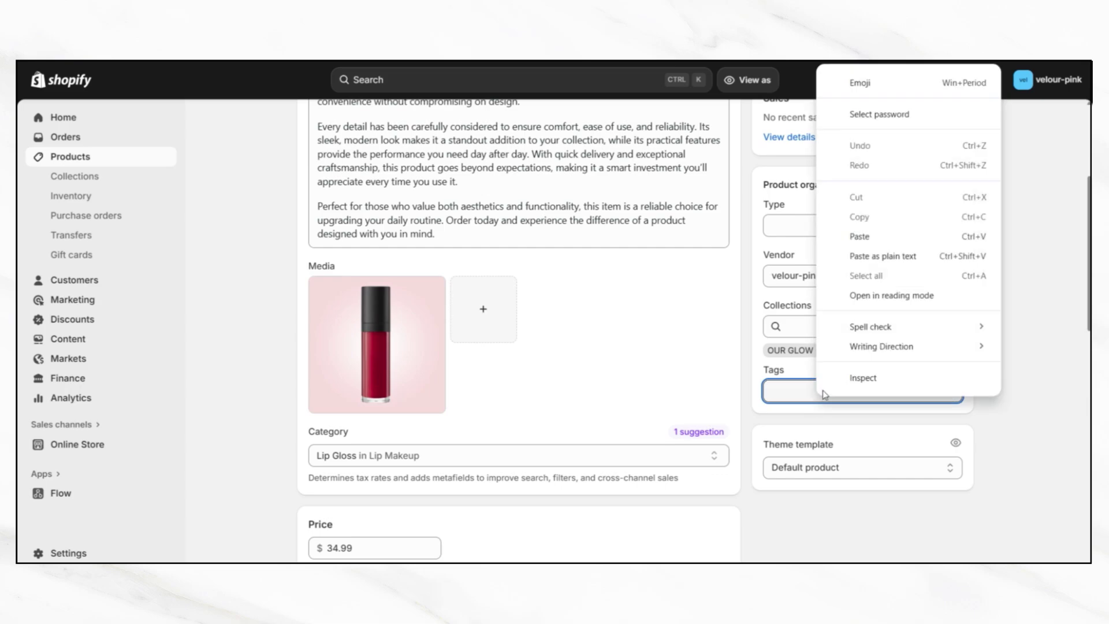
left_click(869, 231)
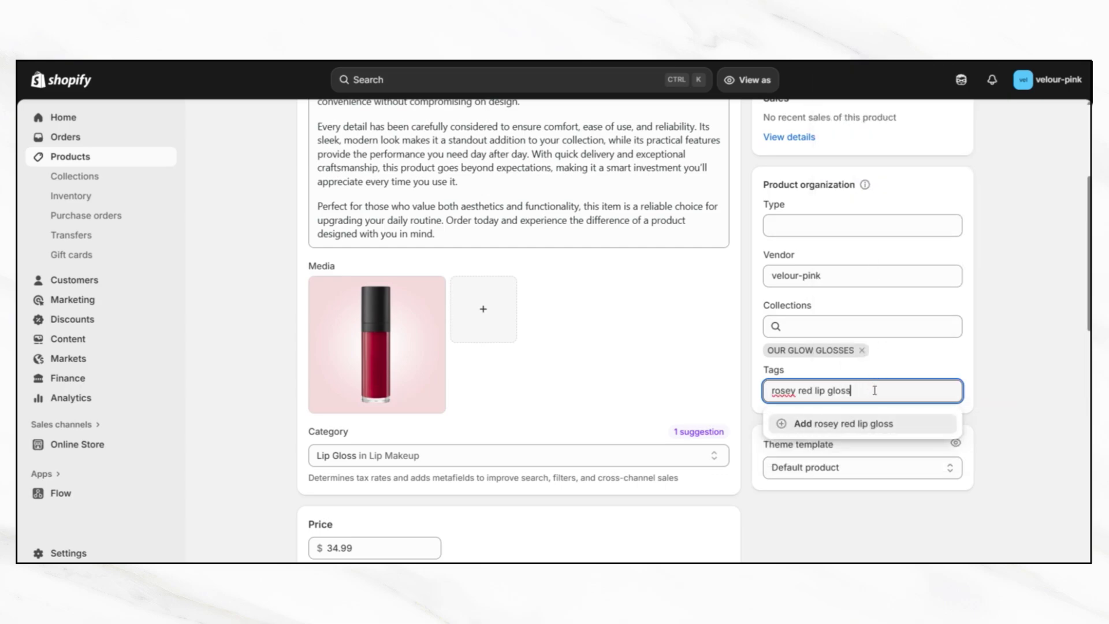
left_click(873, 424)
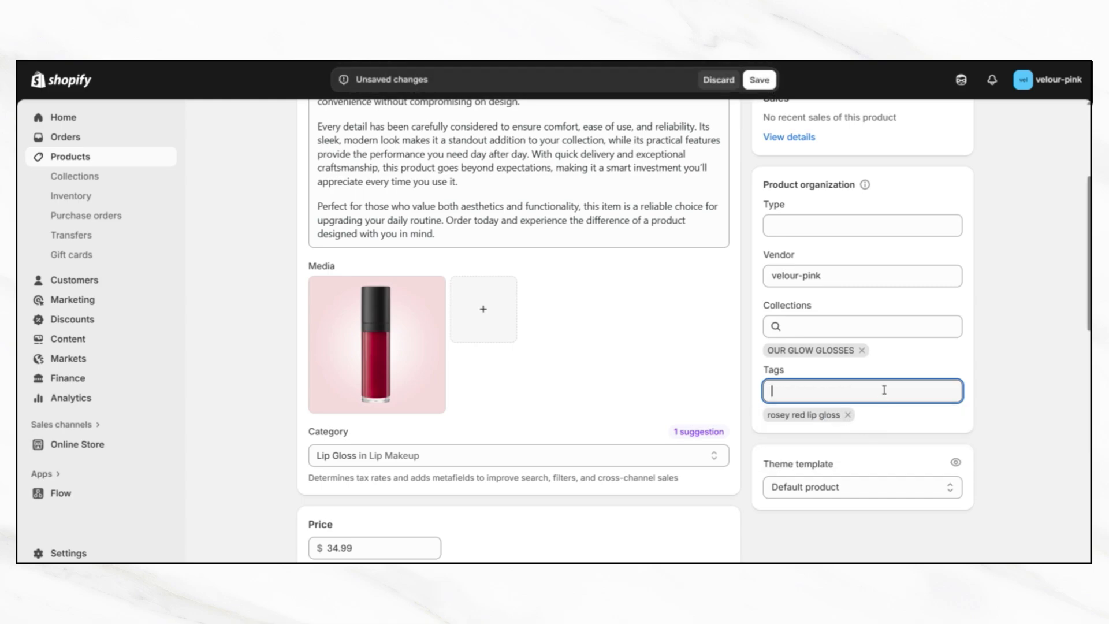
left_click(761, 83)
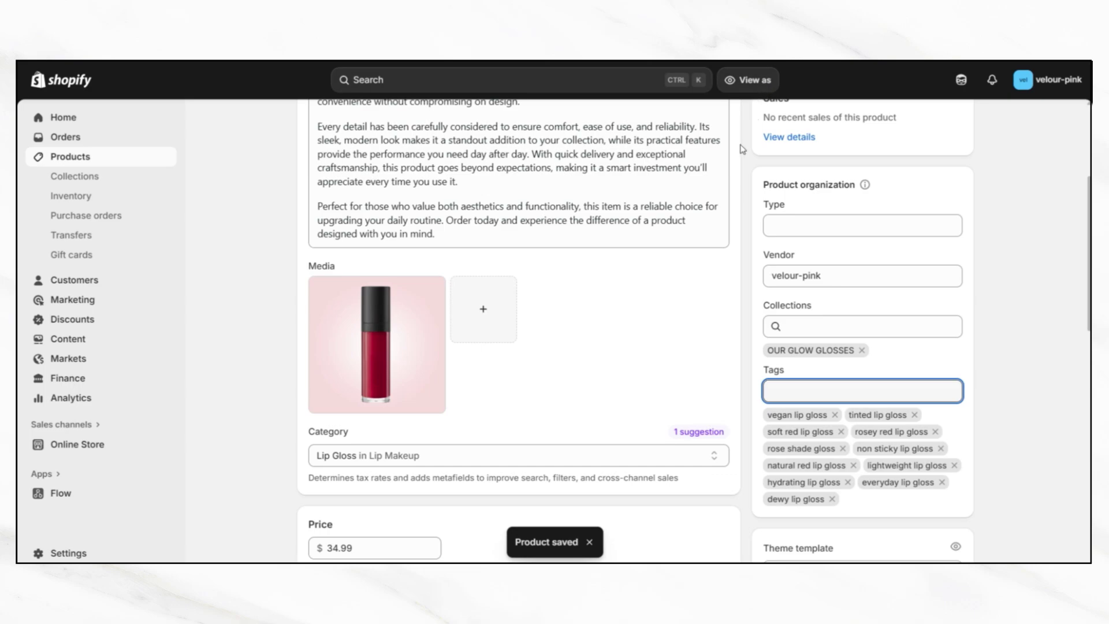
left_click(589, 543)
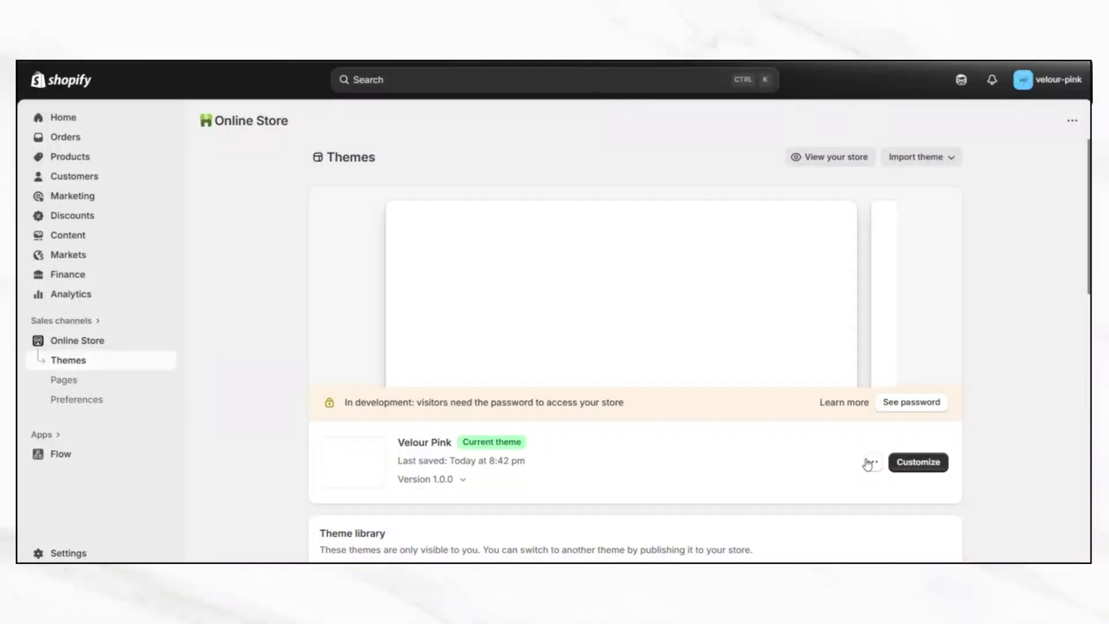
Preview the Velour Pink theme's storefront and search it for "vegan lip gloss", looking over the results page
left_click(873, 462)
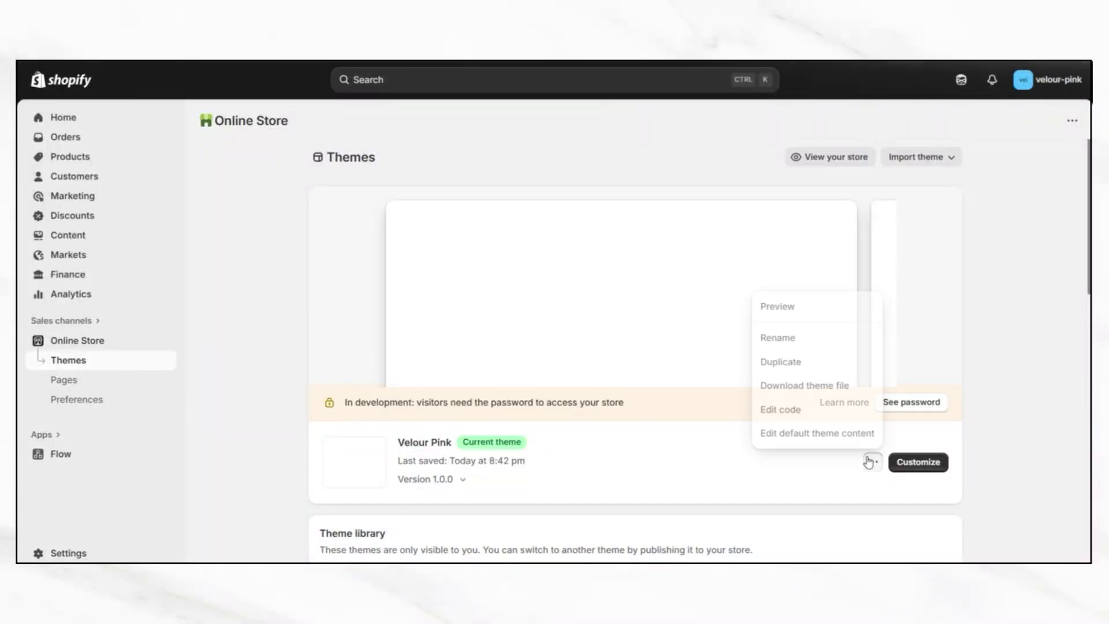
left_click(818, 307)
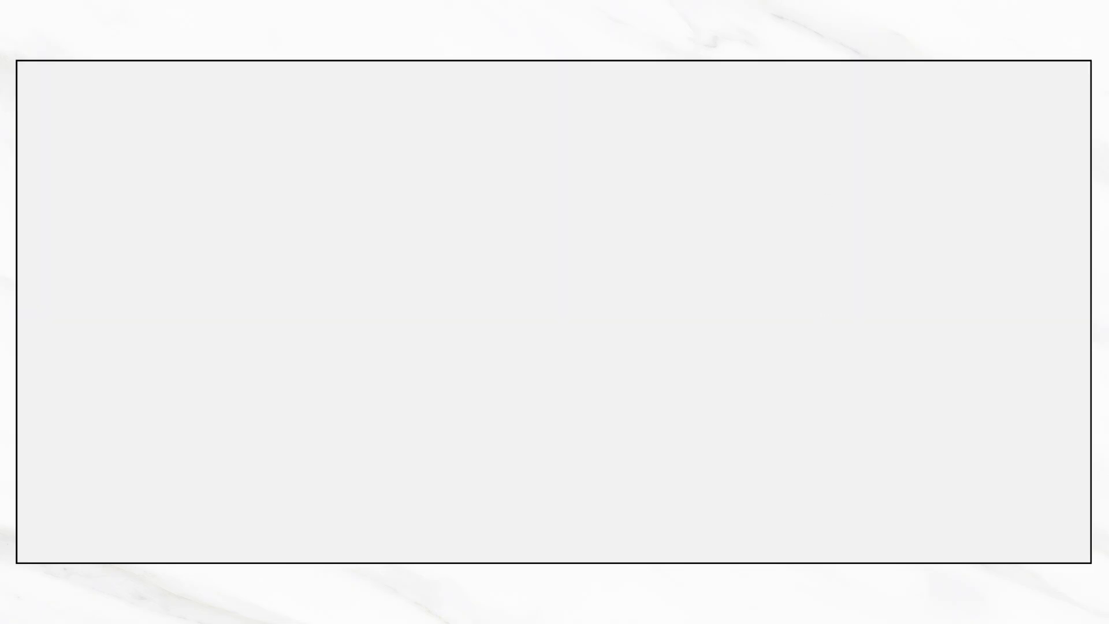
scroll(1026, 490, "down", 1)
scroll(982, 376, "up", 1)
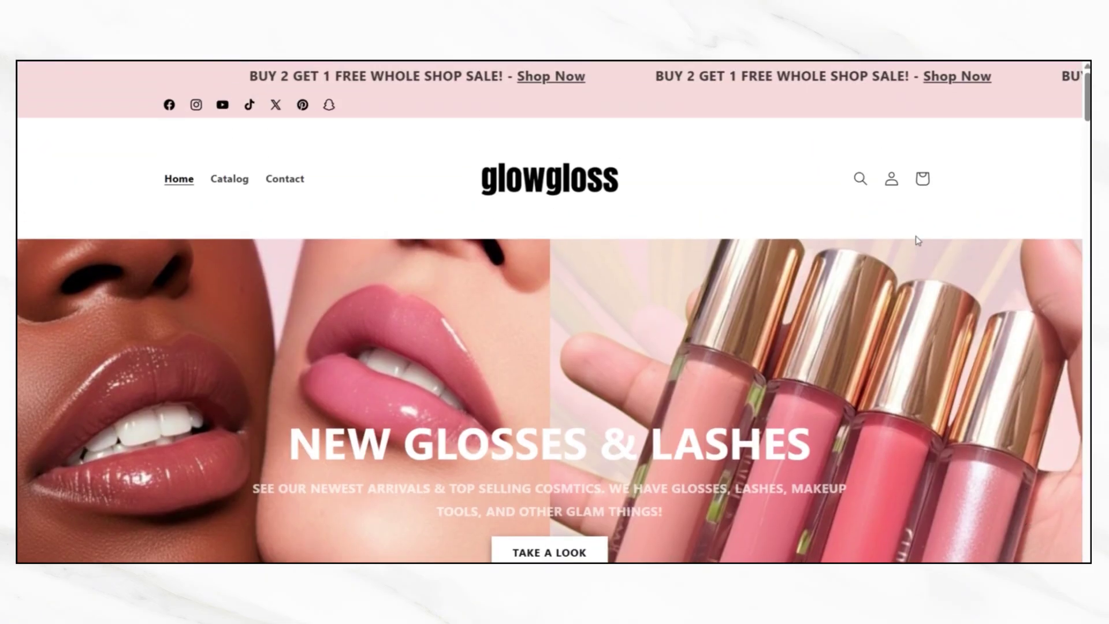
left_click(861, 180)
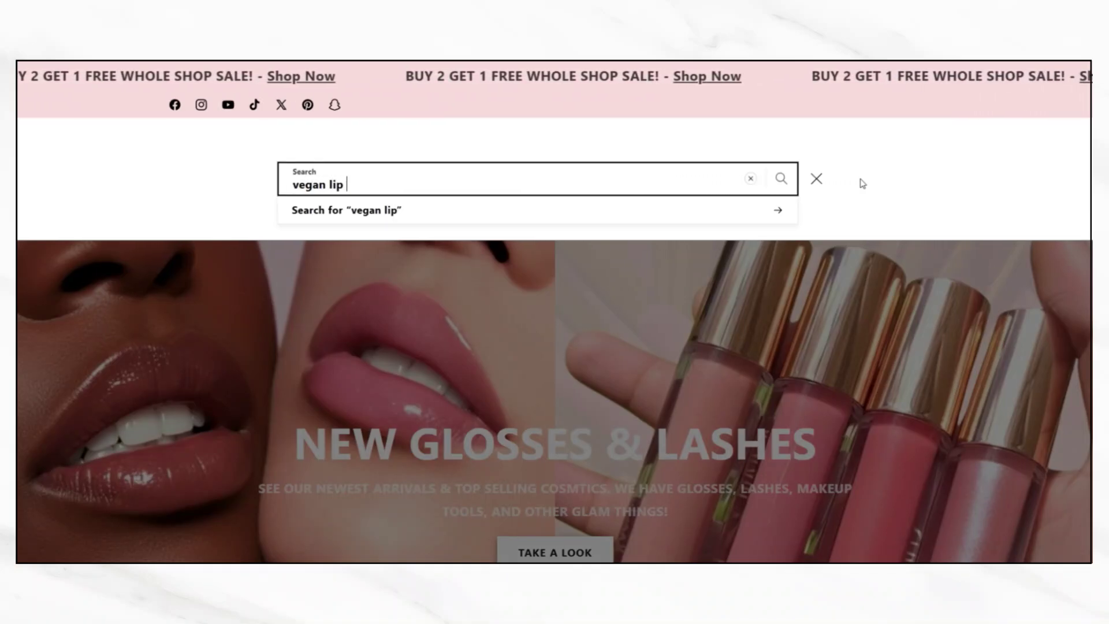
key("Return")
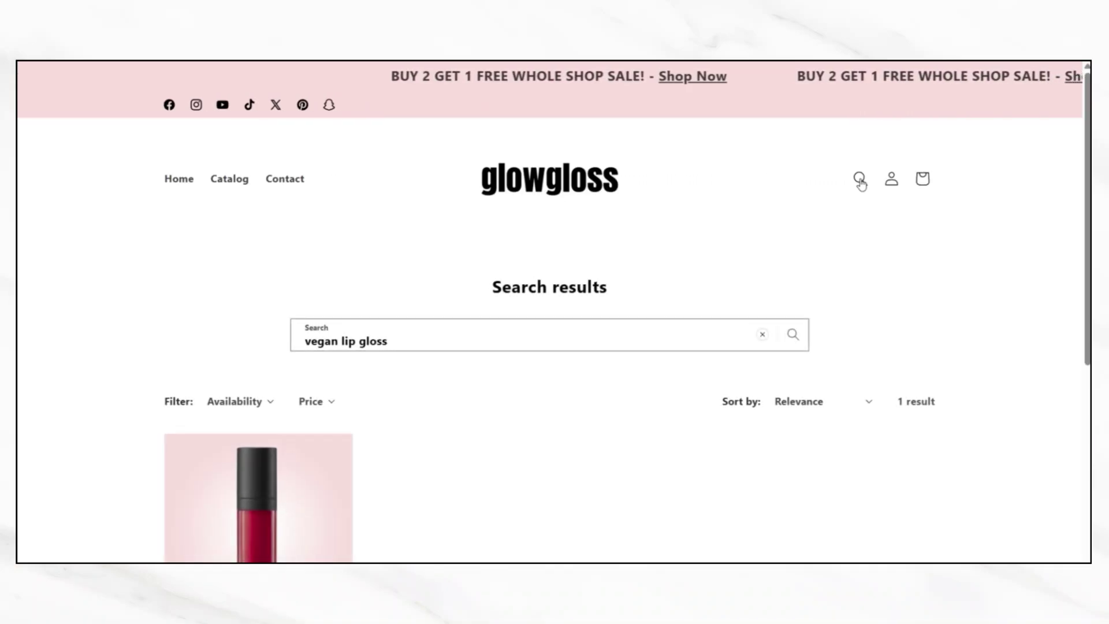
scroll(1074, 338, "down", 3)
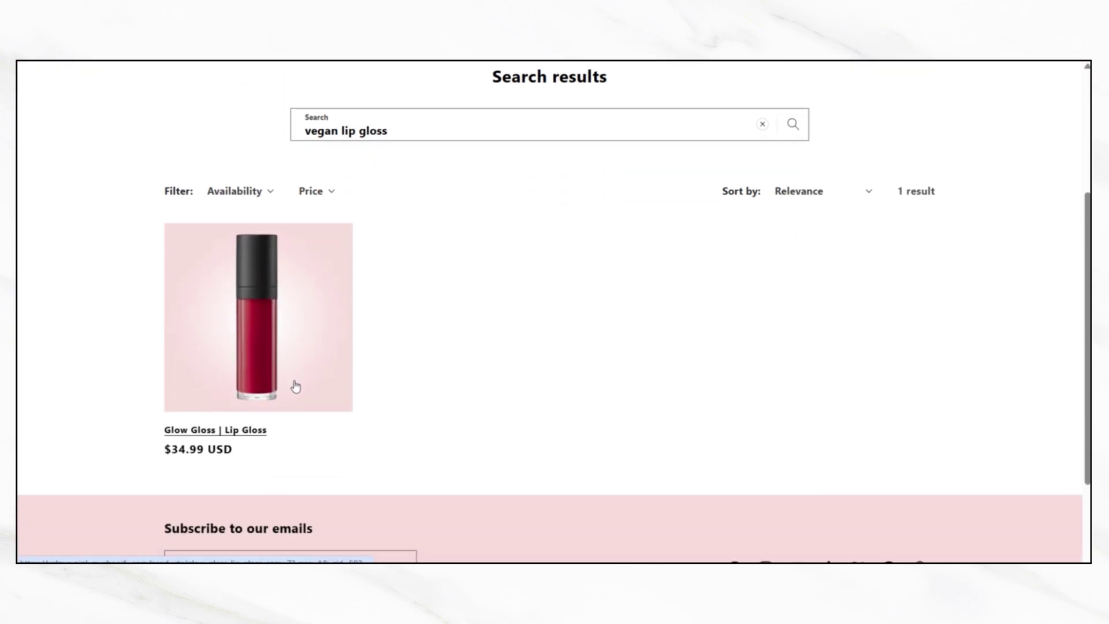
scroll(544, 154, "up", 3)
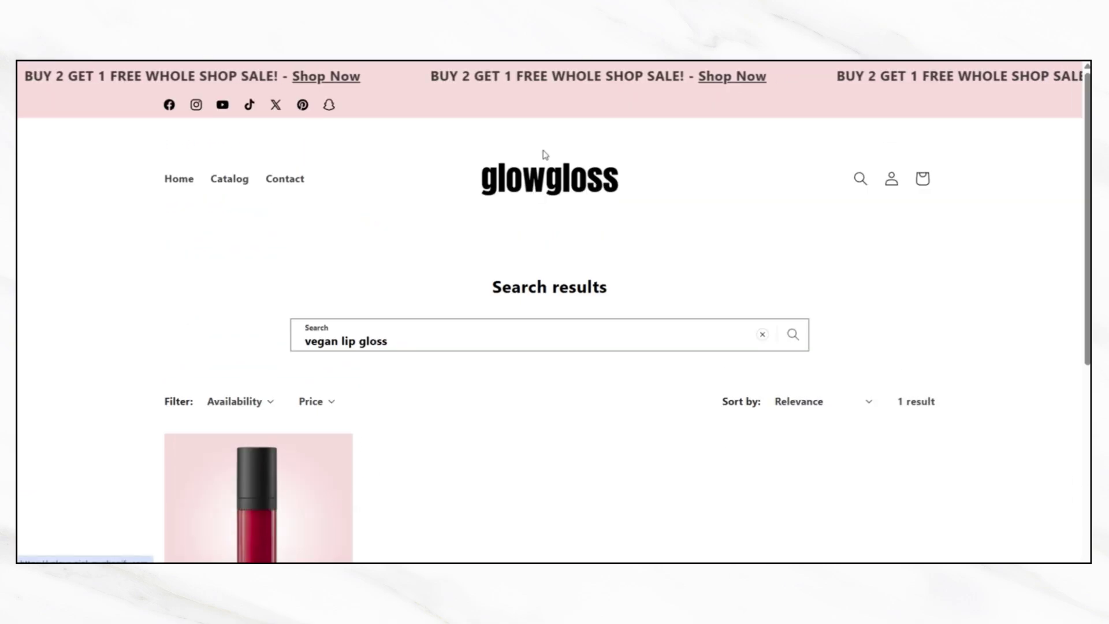
Return to the storefront home page, search for "rose red lip gloss" and look over the results page
left_click(544, 159)
left_click(859, 178)
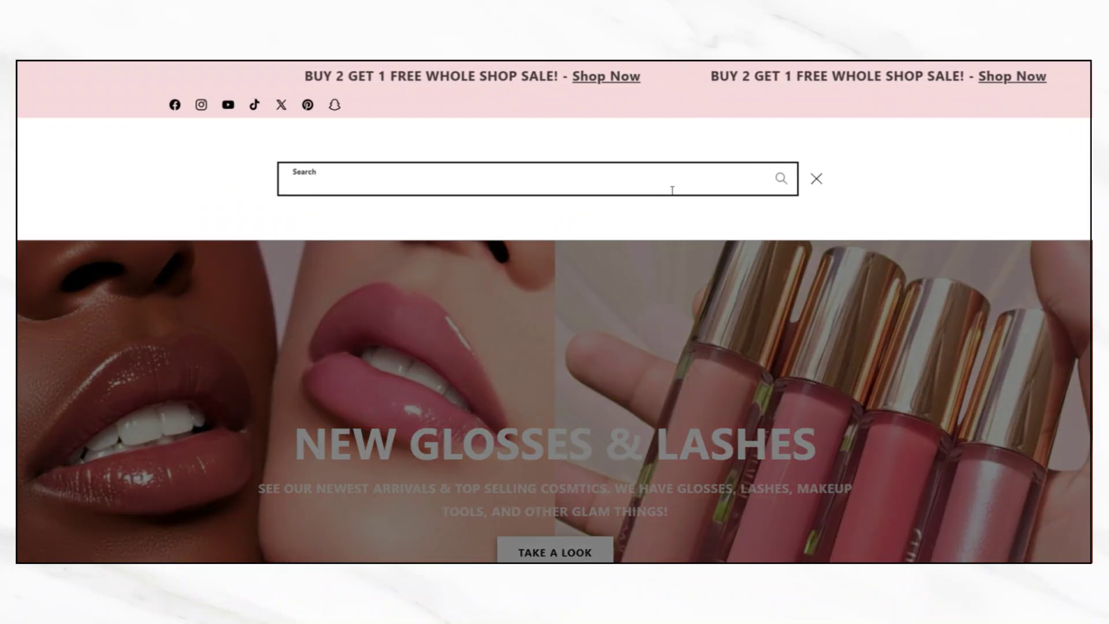
type("rose red lip gloss")
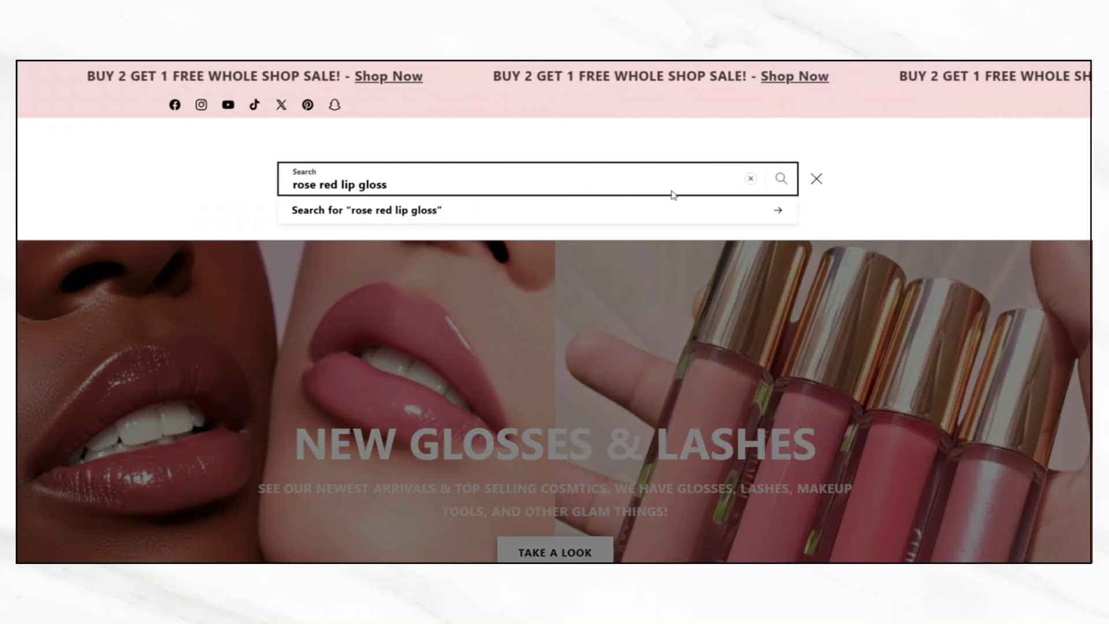
key("Return")
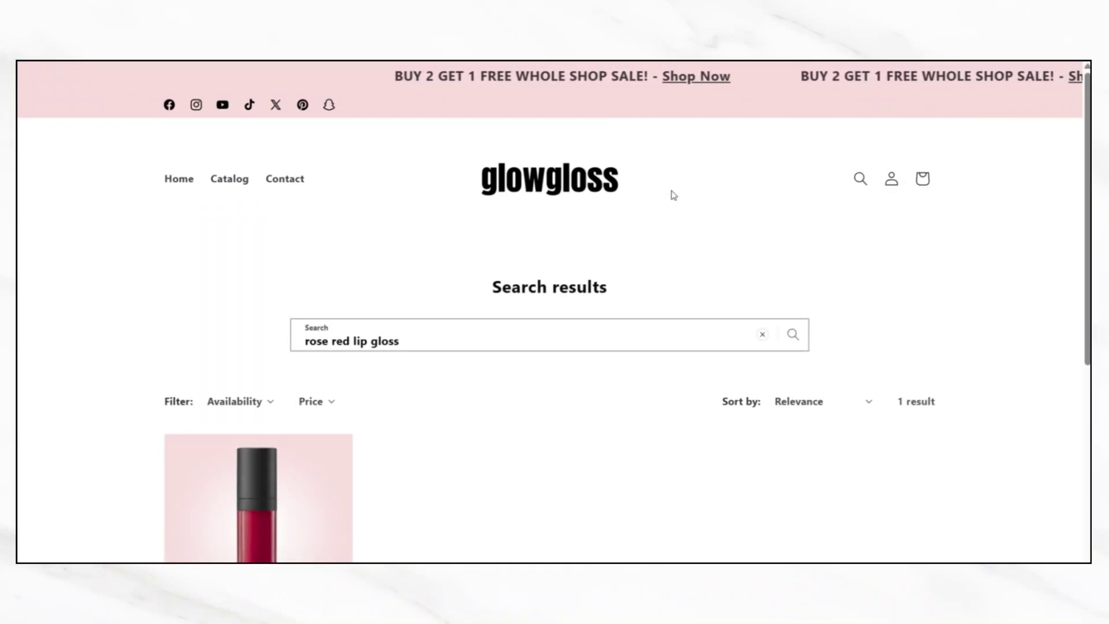
scroll(1075, 319, "down", 5)
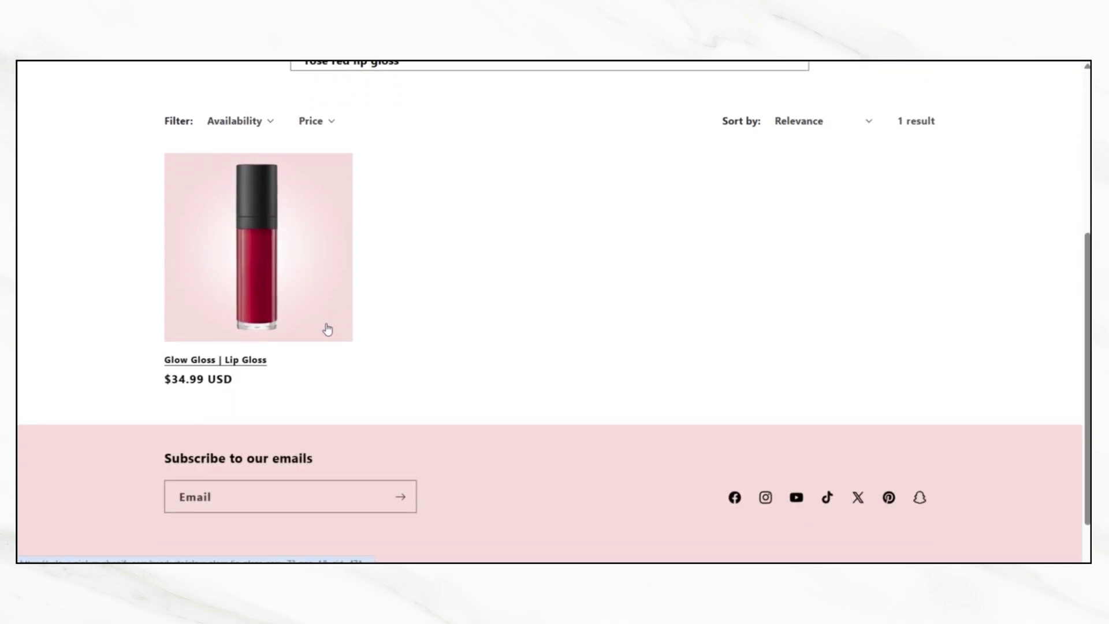
scroll(328, 329, "up", 1)
scroll(334, 350, "up", 2)
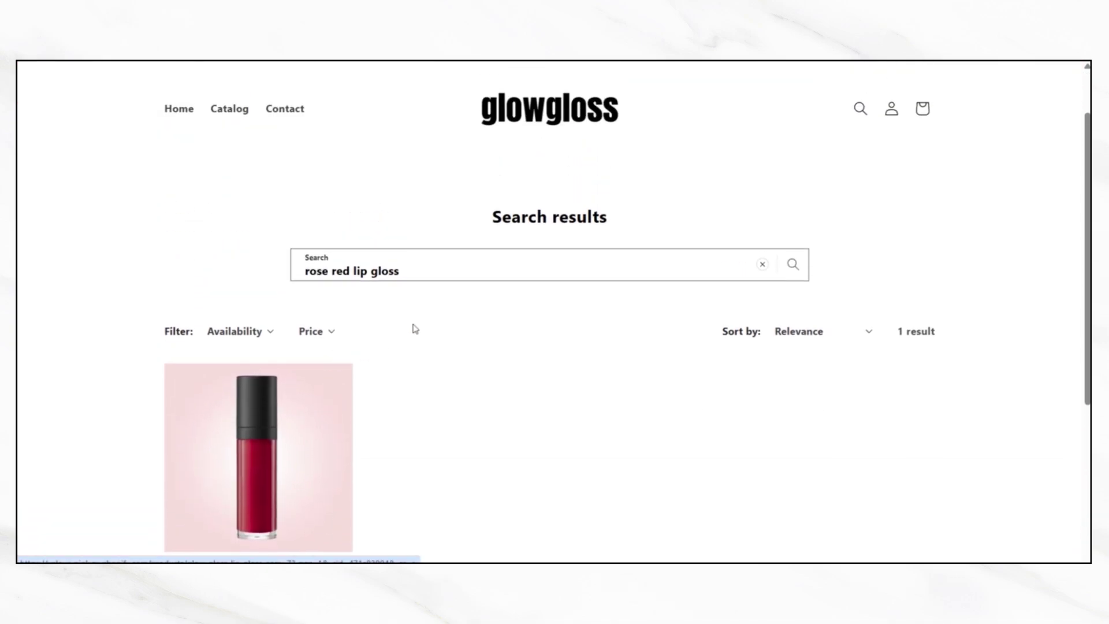